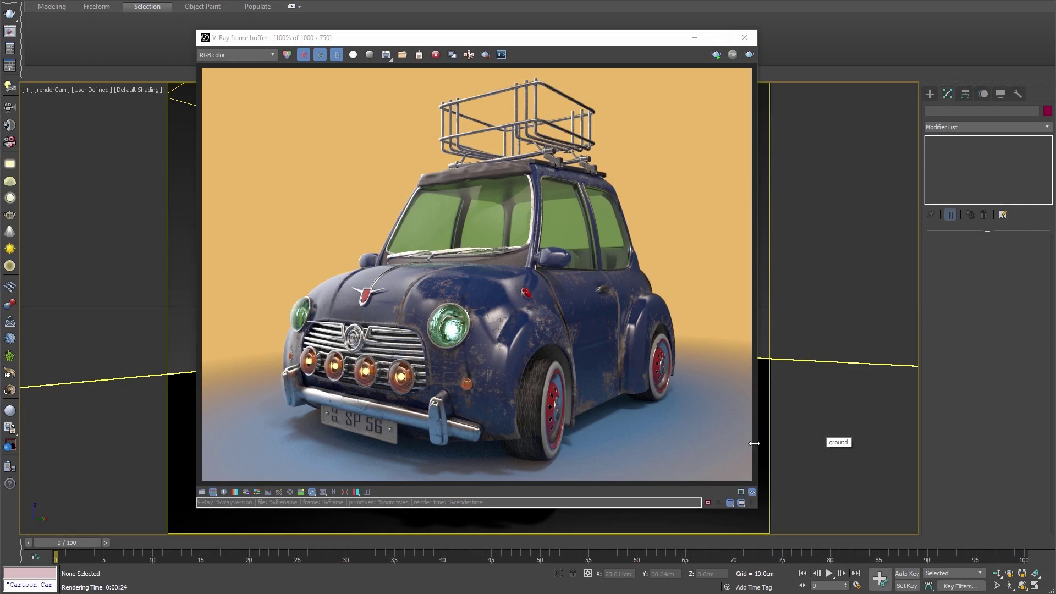
- Show the VFB render history and load the red, light blue and white car renders in turn
{"action": "left_click", "coordinate": [333, 492]}
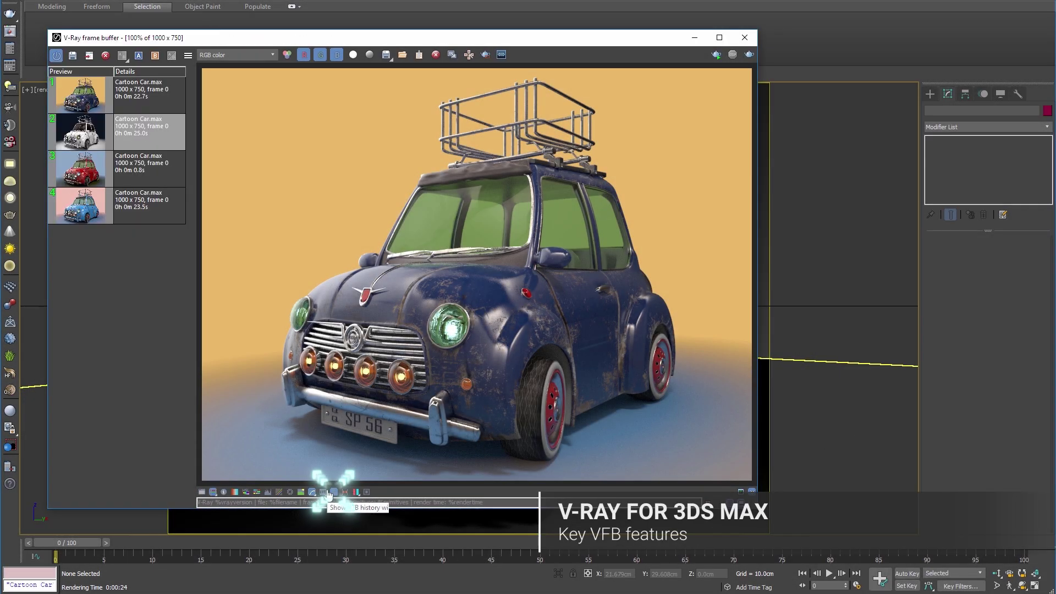
{"action": "double_click", "coordinate": [82, 168]}
{"action": "double_click", "coordinate": [85, 205]}
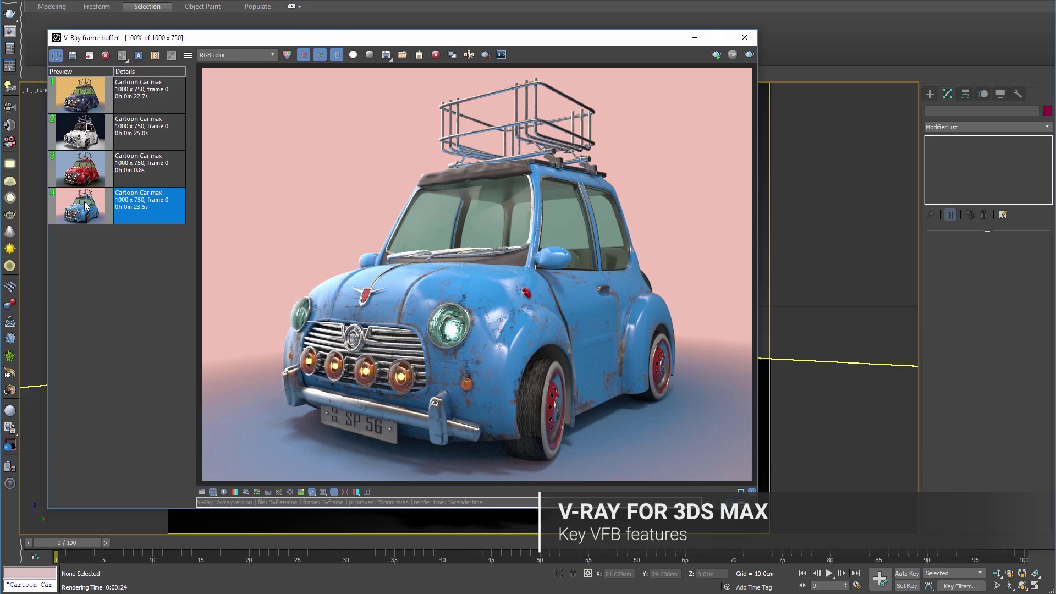
{"action": "double_click", "coordinate": [82, 139]}
- Compare the red car render as A with the dark blue one as B, shift the divider, and turn the comparison off
{"action": "left_click", "coordinate": [85, 175]}
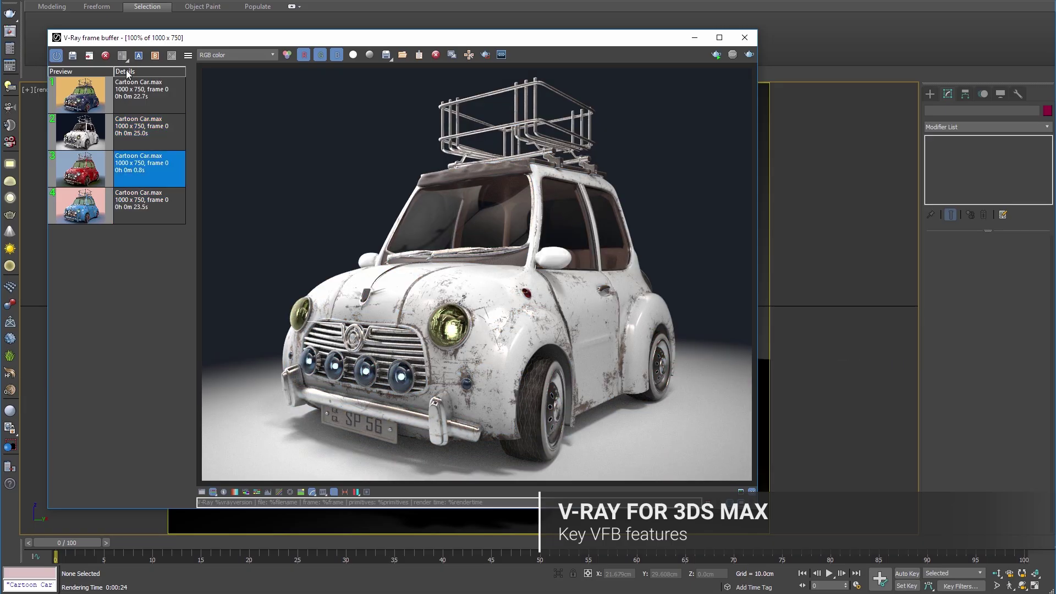
{"action": "left_click", "coordinate": [138, 56]}
{"action": "left_click", "coordinate": [84, 107]}
{"action": "right_click", "coordinate": [83, 107]}
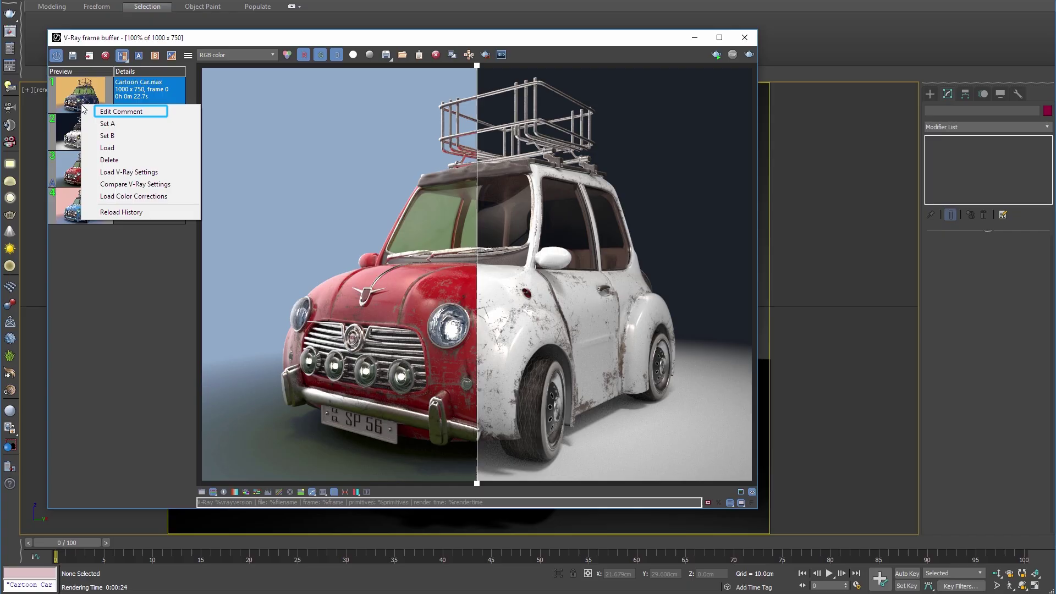
{"action": "left_click", "coordinate": [98, 136]}
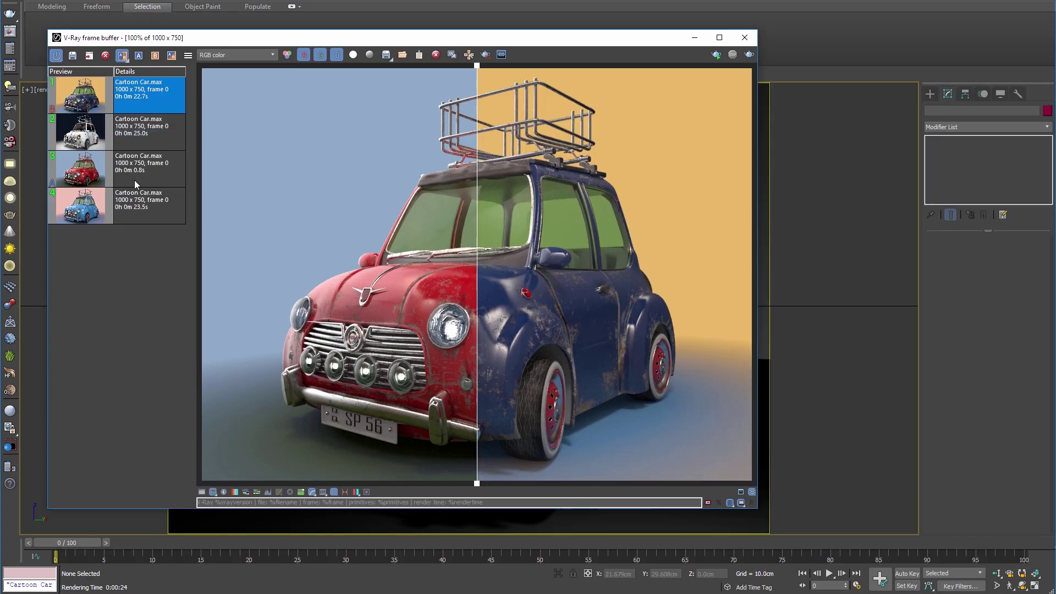
{"action": "left_click_drag", "start_coordinate": [479, 486], "coordinate": [422, 484]}
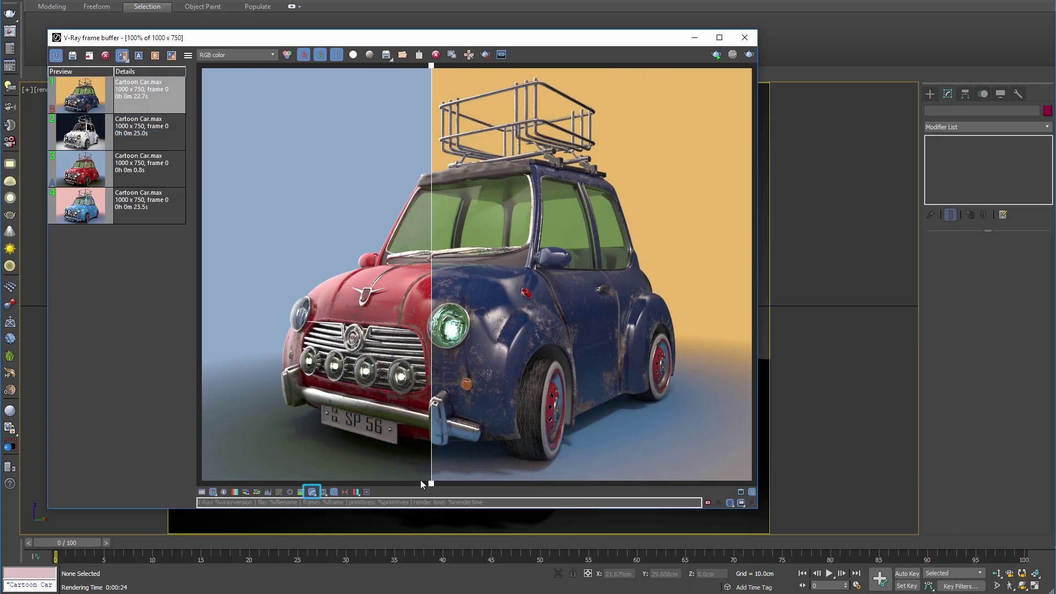
{"action": "left_click", "coordinate": [119, 57]}
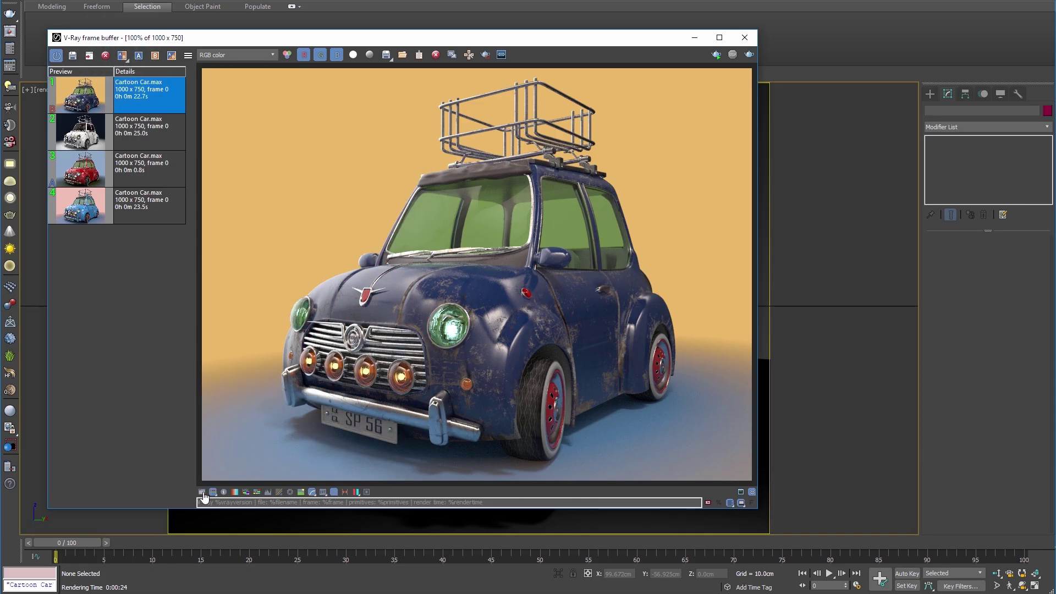
- Show the color corrections and preview Exposure, Hue/Saturation and LUT one at a time, switching each off again
{"action": "left_click", "coordinate": [202, 492]}
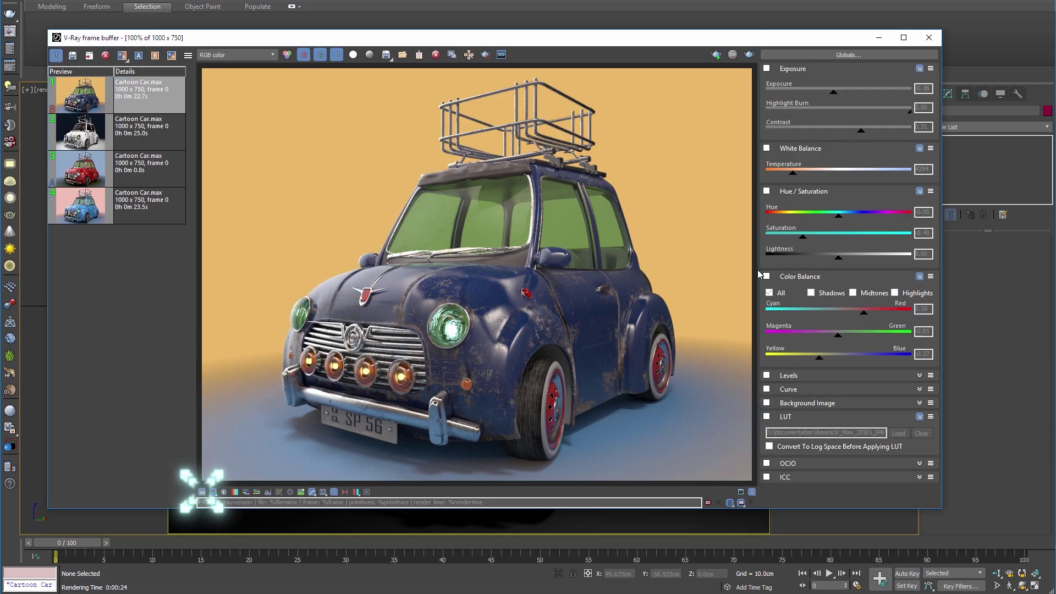
{"action": "left_click", "coordinate": [767, 69]}
{"action": "left_click", "coordinate": [767, 69]}
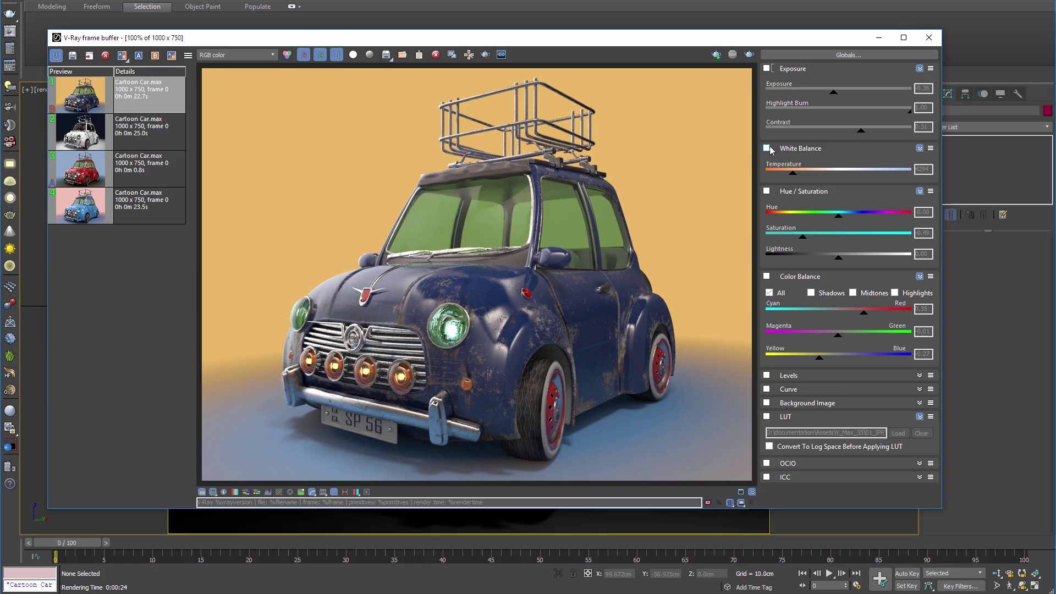
{"action": "left_click", "coordinate": [766, 192]}
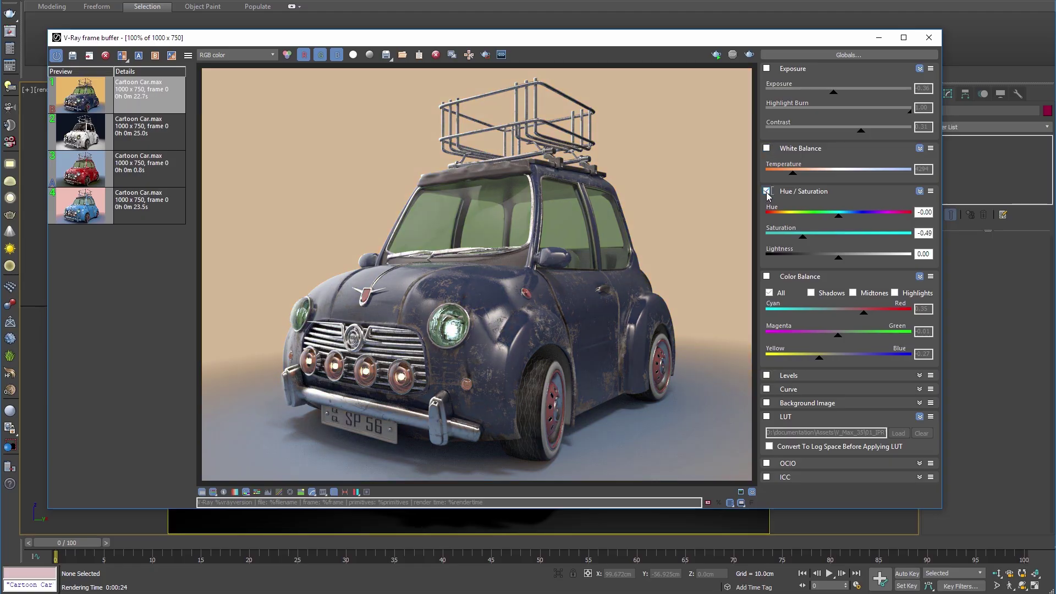
{"action": "left_click", "coordinate": [768, 191]}
{"action": "left_click", "coordinate": [767, 417]}
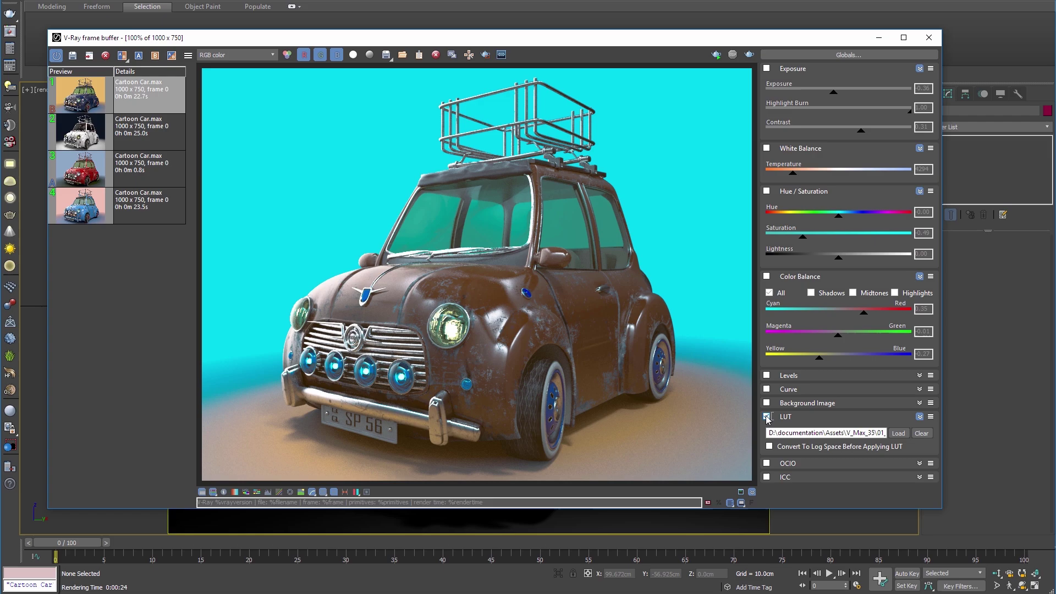
{"action": "left_click", "coordinate": [768, 417]}
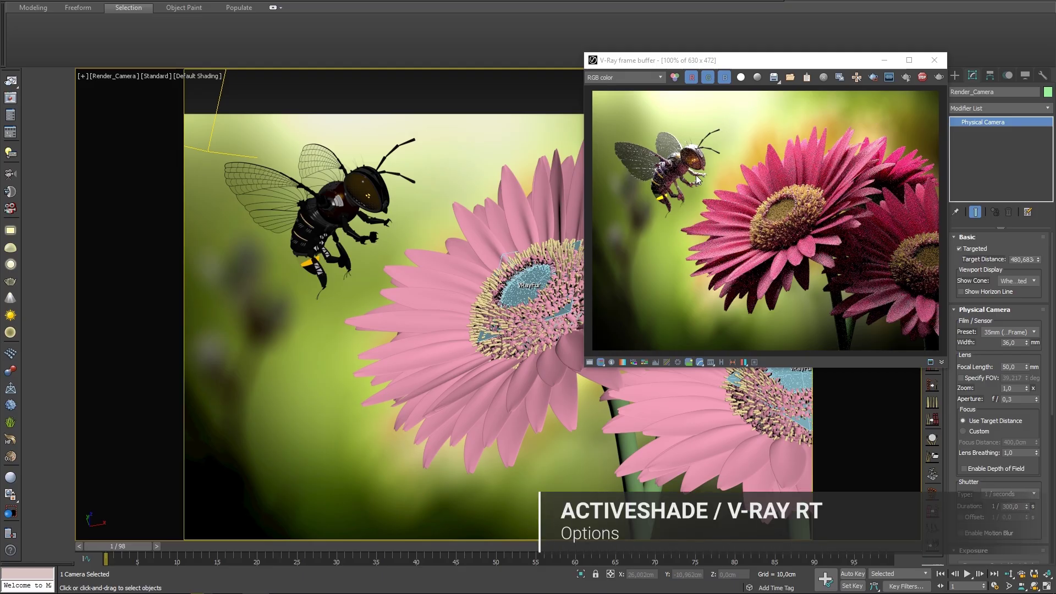
- Inspect the front flower's center in the interactive render with Real Zoom, and switch Real Zoom off
{"action": "right_click", "coordinate": [731, 212]}
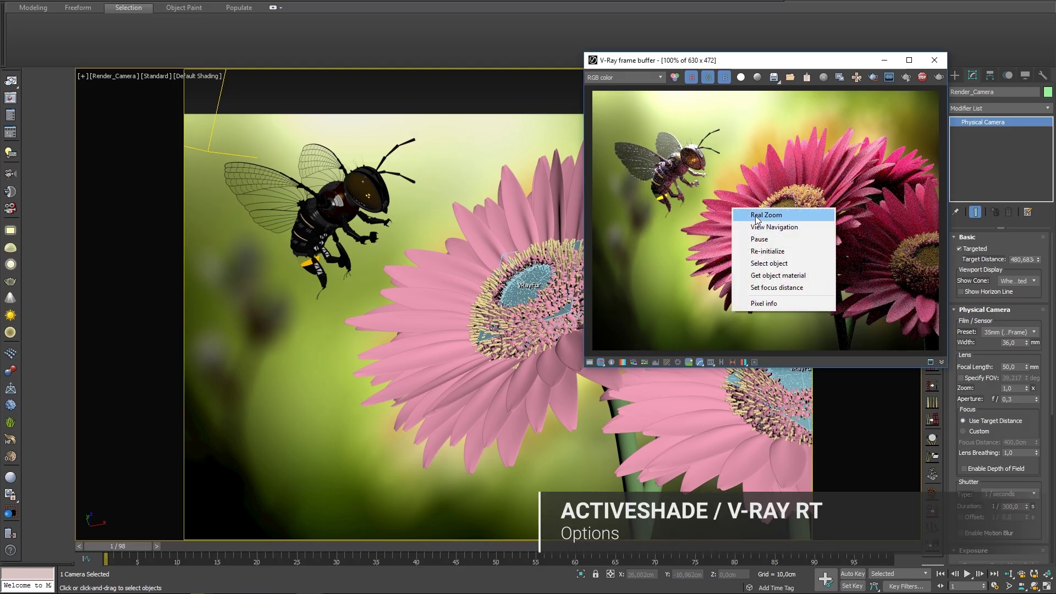
{"action": "left_click", "coordinate": [756, 219]}
{"action": "scroll", "coordinate": [738, 225], "scroll_direction": "up", "scroll_amount": 5}
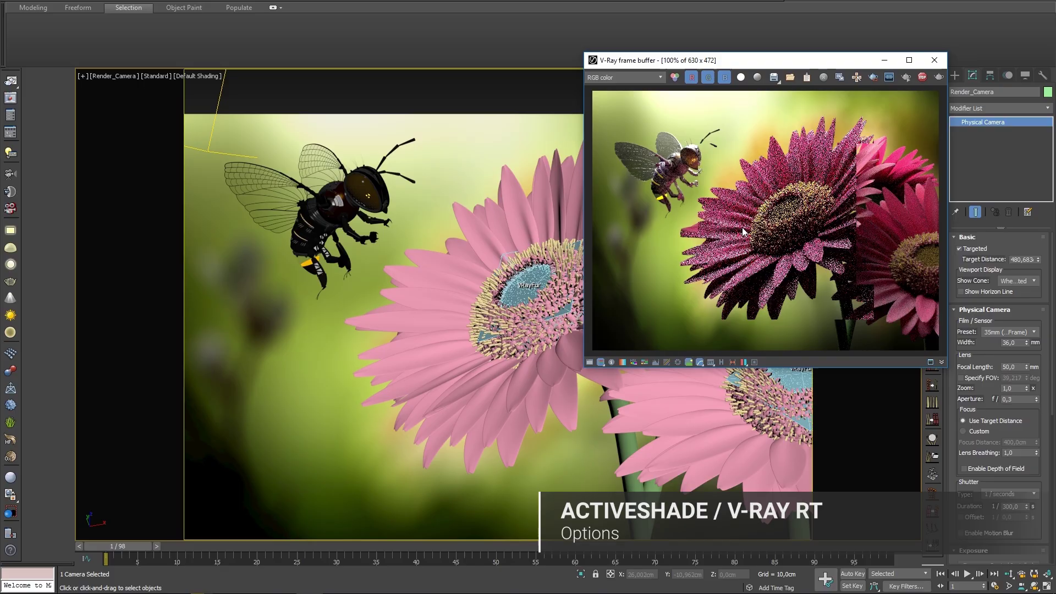
{"action": "scroll", "coordinate": [715, 217], "scroll_direction": "up", "scroll_amount": 2}
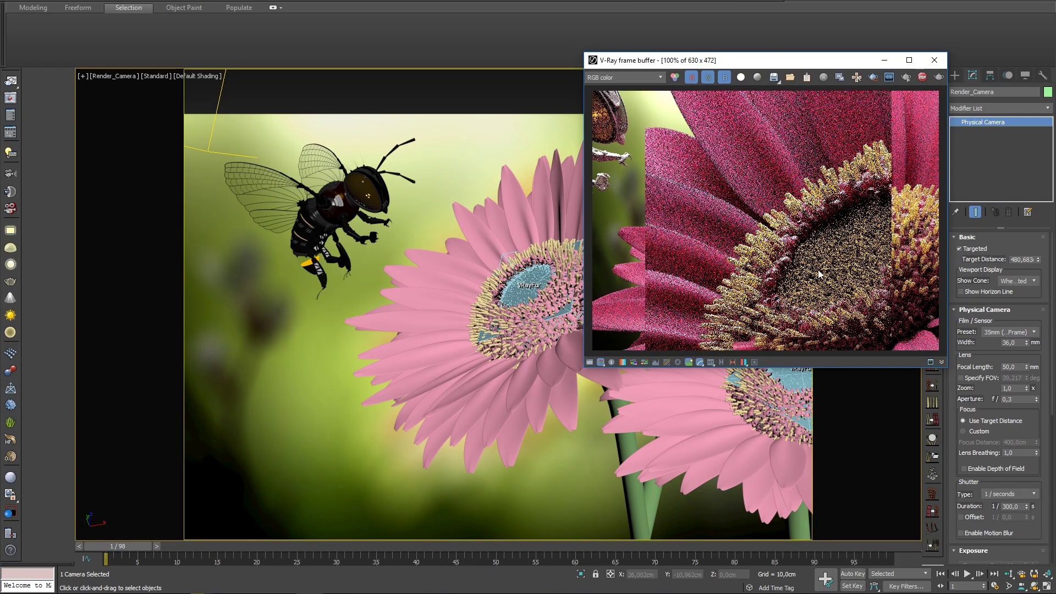
{"action": "scroll", "coordinate": [814, 269], "scroll_direction": "up", "scroll_amount": 3}
{"action": "scroll", "coordinate": [799, 249], "scroll_direction": "down", "scroll_amount": 4}
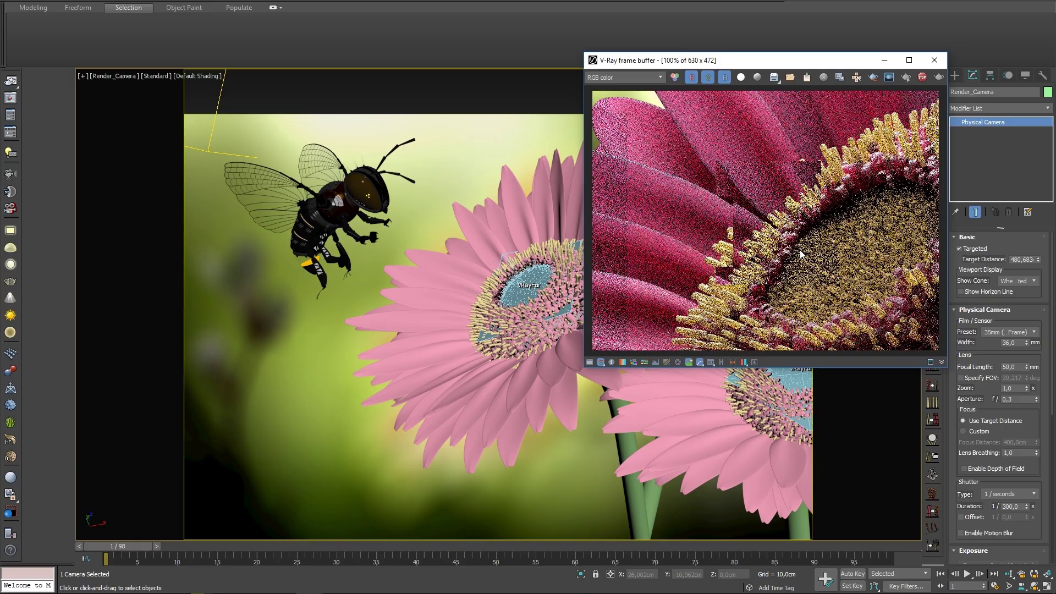
{"action": "right_click", "coordinate": [776, 227]}
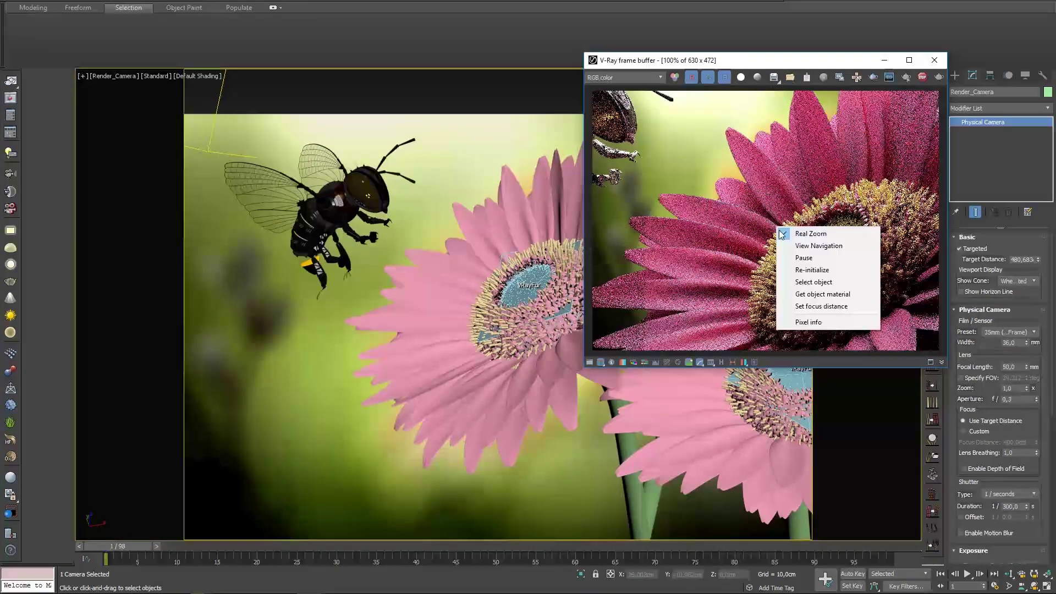
{"action": "left_click", "coordinate": [785, 236]}
- Orbit the camera slightly from within the interactive render using View Navigation, and switch that mode off
{"action": "right_click", "coordinate": [778, 237]}
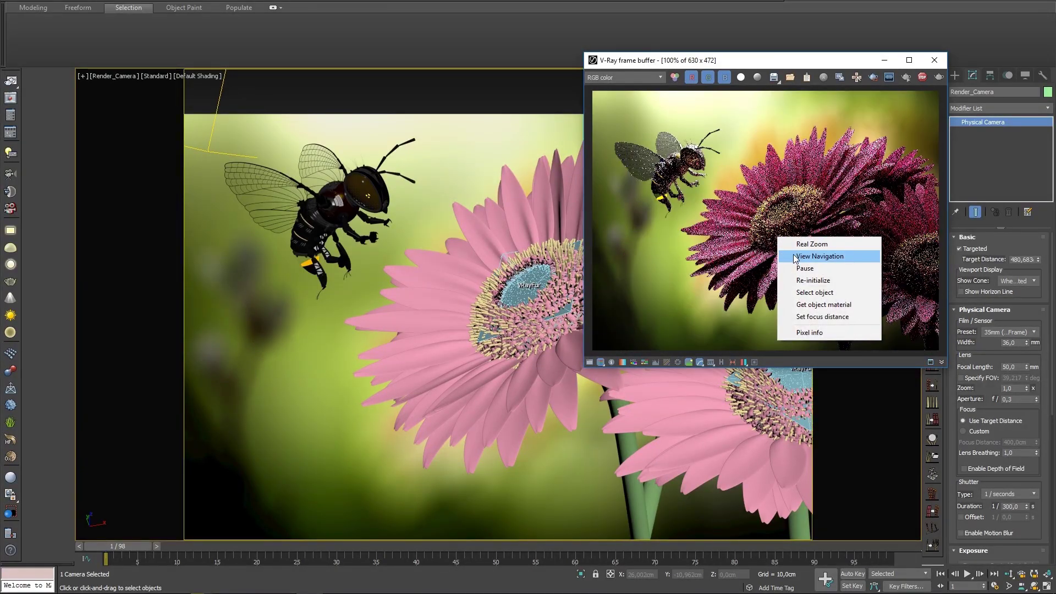
{"action": "left_click", "coordinate": [792, 256]}
{"action": "mouse_move", "coordinate": [781, 242]}
{"action": "middle_mouse_down", "text": "alt"}
{"action": "mouse_move", "coordinate": [757, 251]}
{"action": "mouse_move", "coordinate": [773, 227]}
{"action": "mouse_move", "coordinate": [792, 231]}
{"action": "mouse_move", "coordinate": [740, 231]}
{"action": "mouse_move", "coordinate": [769, 241]}
{"action": "middle_mouse_up", "text": "alt"}
{"action": "right_click", "coordinate": [756, 186]}
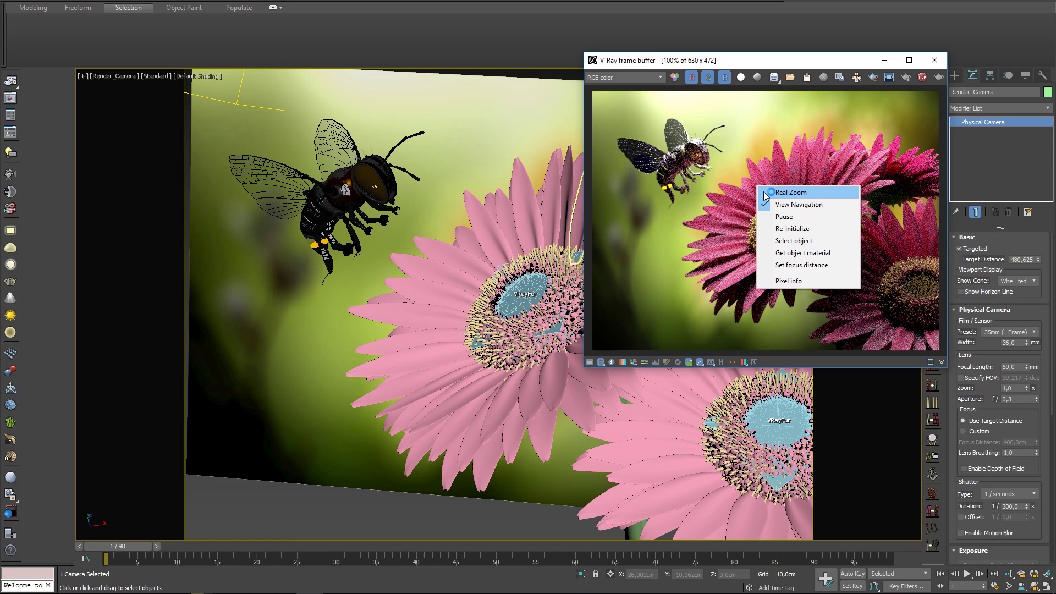
{"action": "left_click", "coordinate": [766, 208]}
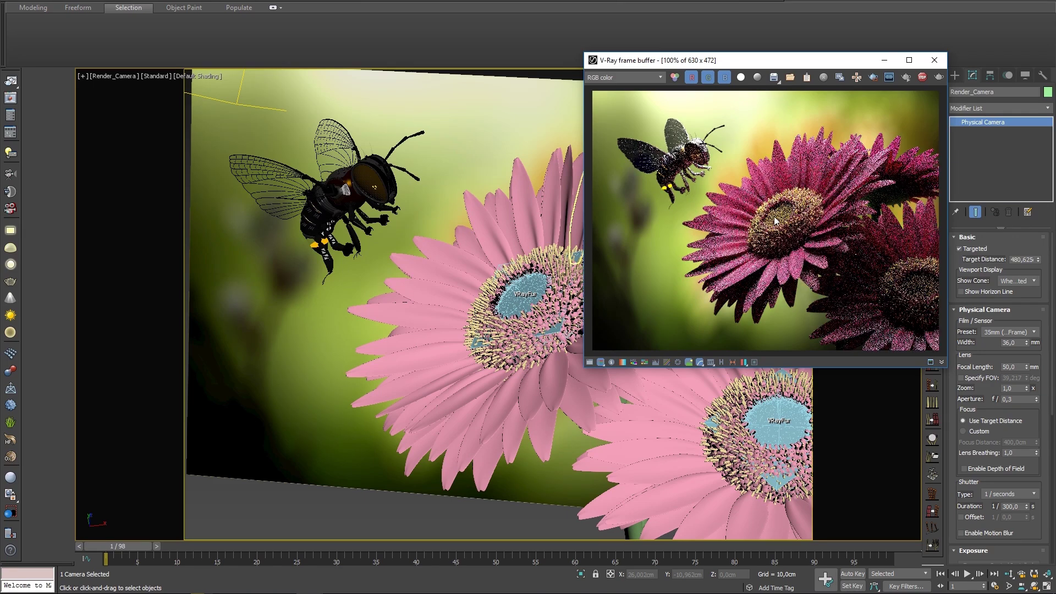
- Use Select object in the render to pick the flower fur, the bee's eye and a lower flower petal in turn
{"action": "right_click", "coordinate": [757, 206]}
{"action": "left_click", "coordinate": [790, 261]}
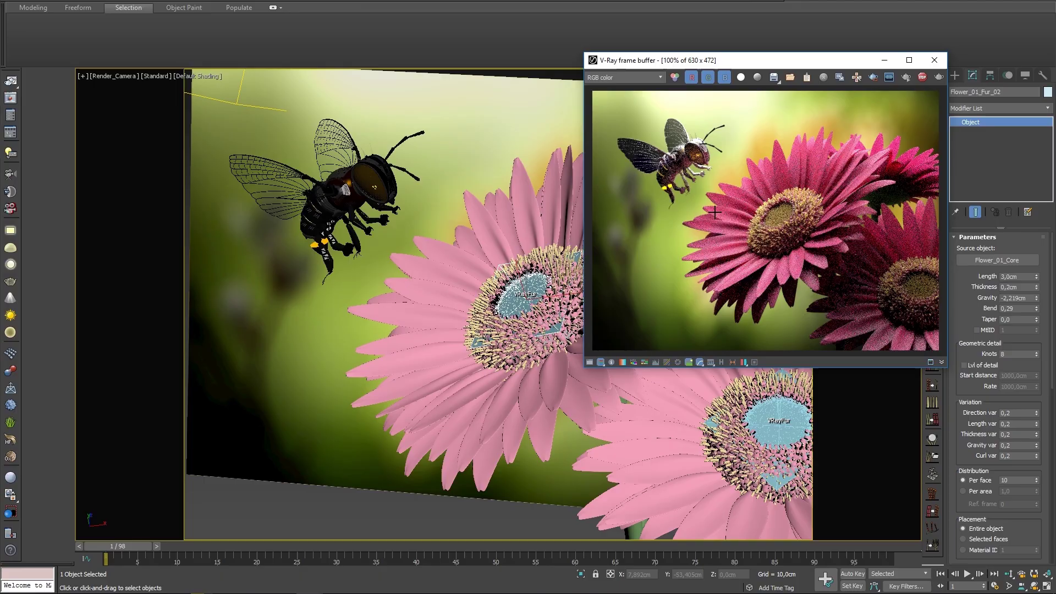
{"action": "left_click", "coordinate": [444, 291]}
{"action": "left_click", "coordinate": [695, 155]}
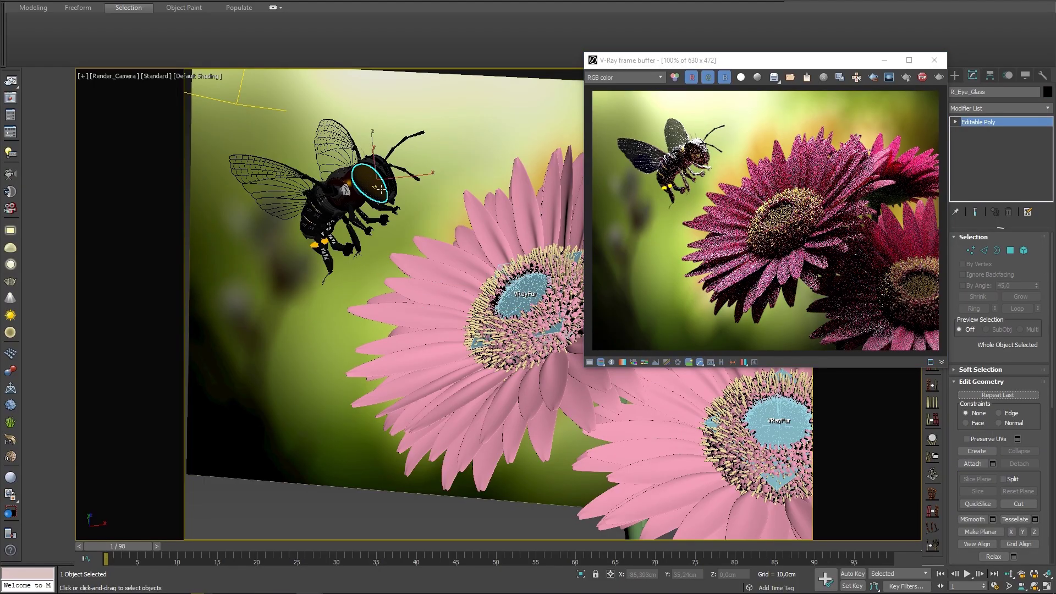
{"action": "left_click", "coordinate": [853, 313]}
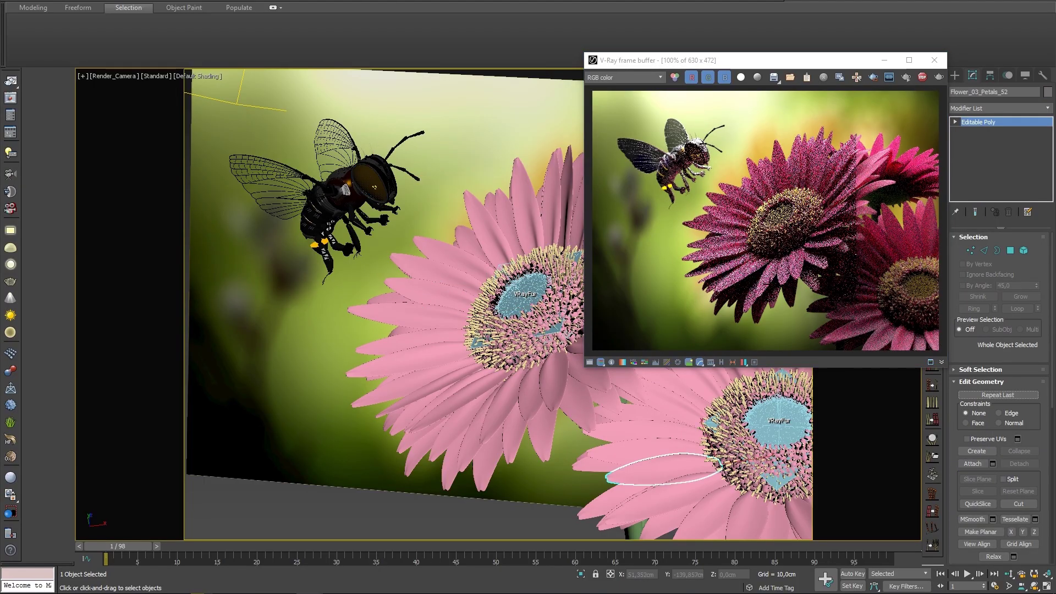
{"action": "right_click", "coordinate": [777, 224]}
{"action": "left_click", "coordinate": [784, 280]}
- Use Get object material to pick materials from the flower center, petals and bee in the render, with the Material Editor moved beside it
{"action": "right_click", "coordinate": [782, 243]}
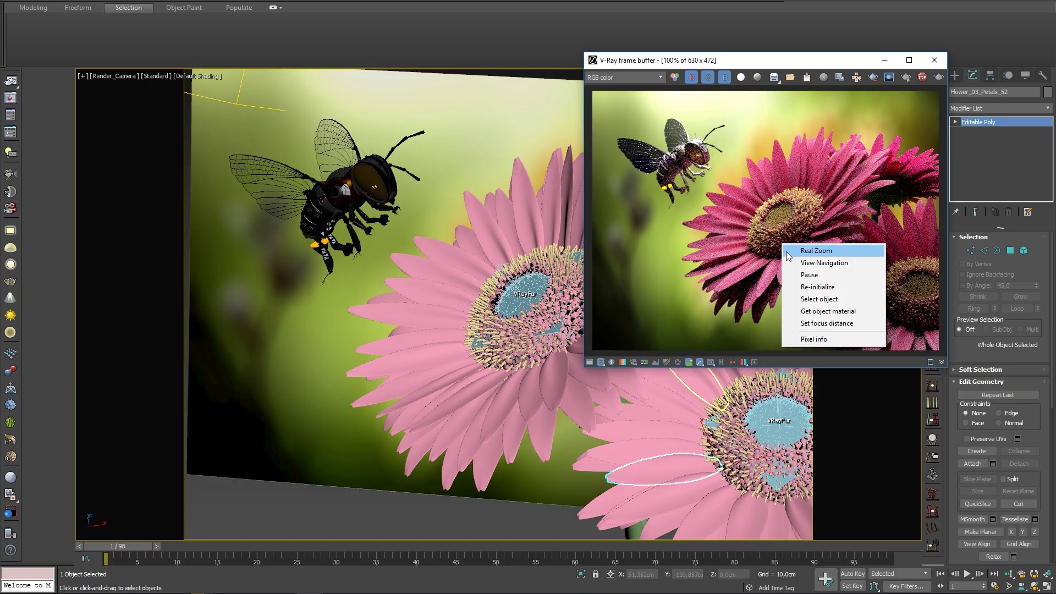
{"action": "left_click", "coordinate": [813, 312]}
{"action": "left_click", "coordinate": [848, 231]}
{"action": "left_click_drag", "start_coordinate": [550, 95], "coordinate": [179, 82]}
{"action": "left_click", "coordinate": [780, 216]}
{"action": "left_click", "coordinate": [728, 194]}
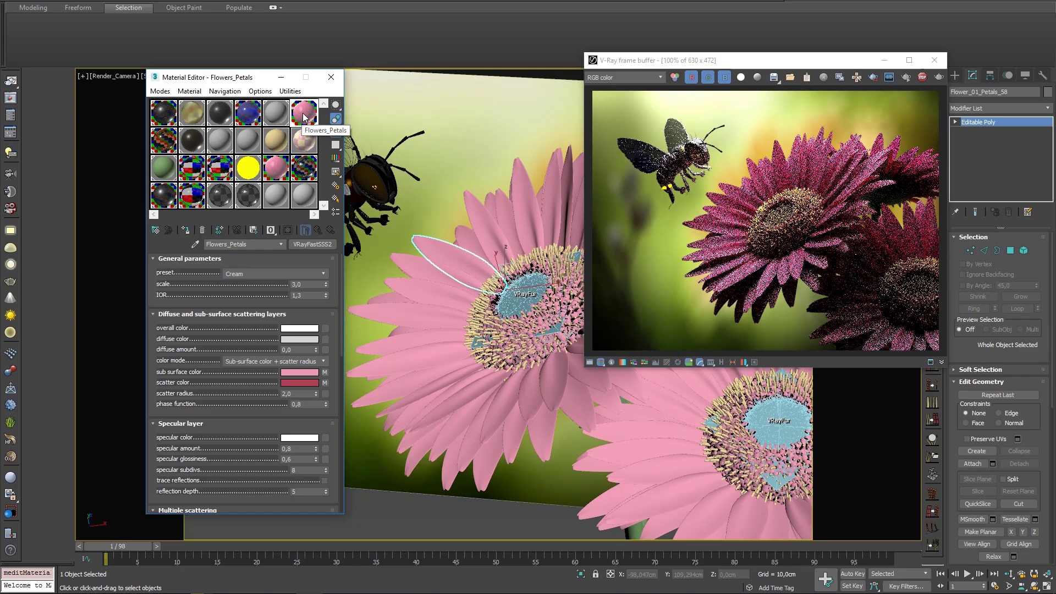
{"action": "left_click", "coordinate": [694, 155]}
{"action": "left_click", "coordinate": [698, 154]}
{"action": "left_click", "coordinate": [744, 237]}
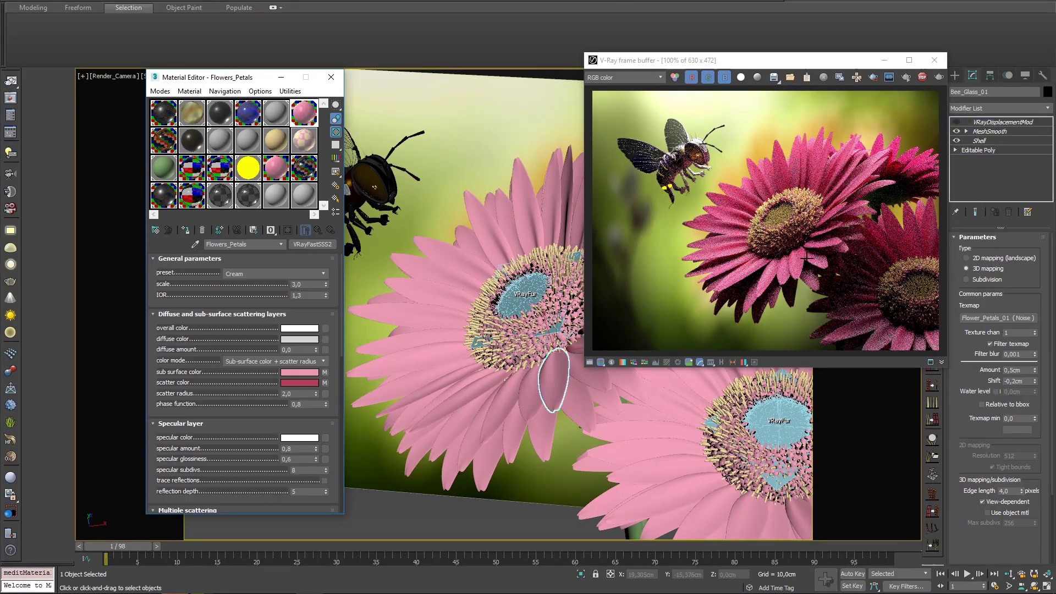
- Move the Material Editor off the bee, close it, and turn off Get object material
{"action": "left_click_drag", "start_coordinate": [181, 78], "coordinate": [108, 125]}
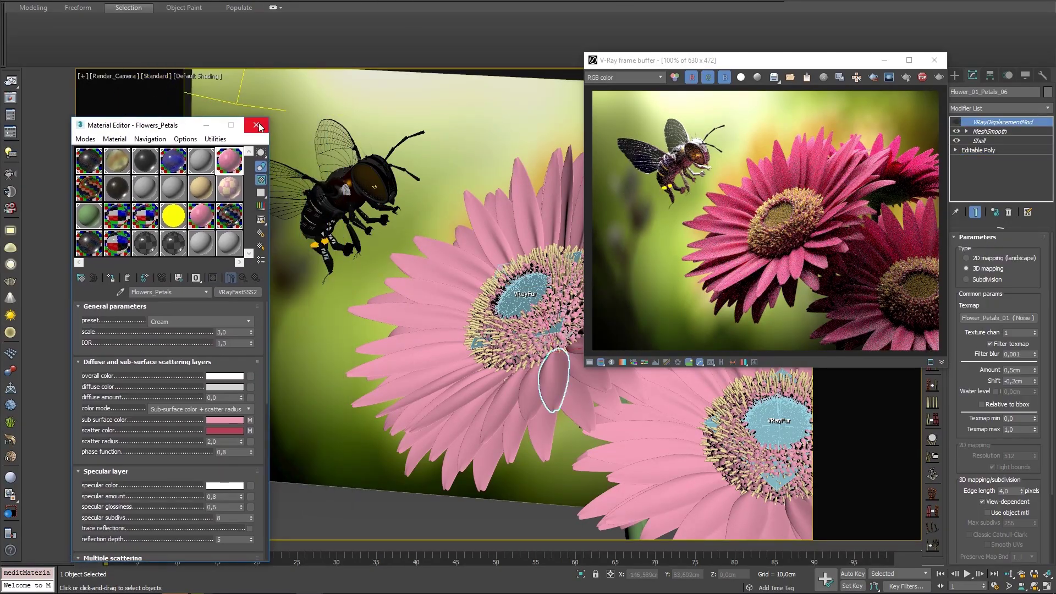
{"action": "left_click", "coordinate": [259, 125]}
{"action": "right_click", "coordinate": [691, 208]}
{"action": "left_click", "coordinate": [704, 276]}
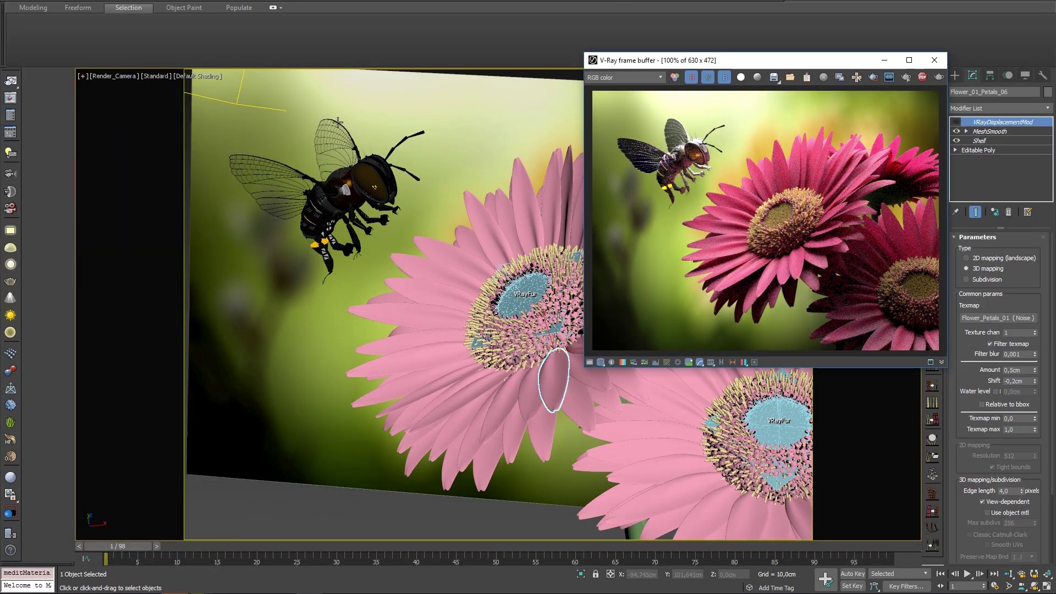
- Select the render camera and enable its depth of field
{"action": "left_click", "coordinate": [115, 76]}
{"action": "left_click", "coordinate": [145, 285]}
{"action": "left_click", "coordinate": [964, 468]}
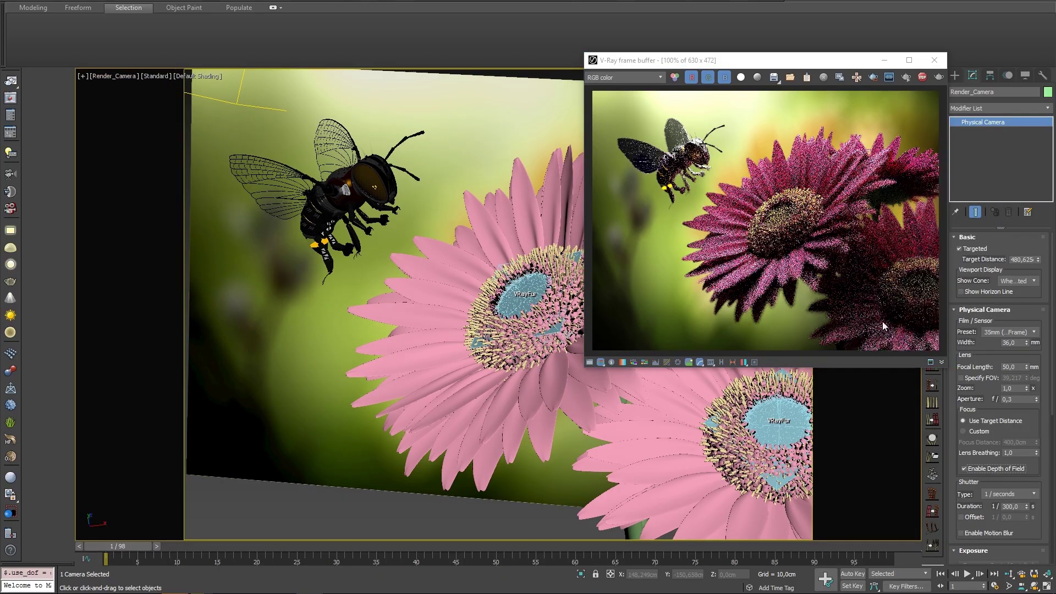
- Use Set focus distance in the render to refocus on the front flower, the lower flower, the bee's wing and the rear flower in turn
{"action": "right_click", "coordinate": [768, 263]}
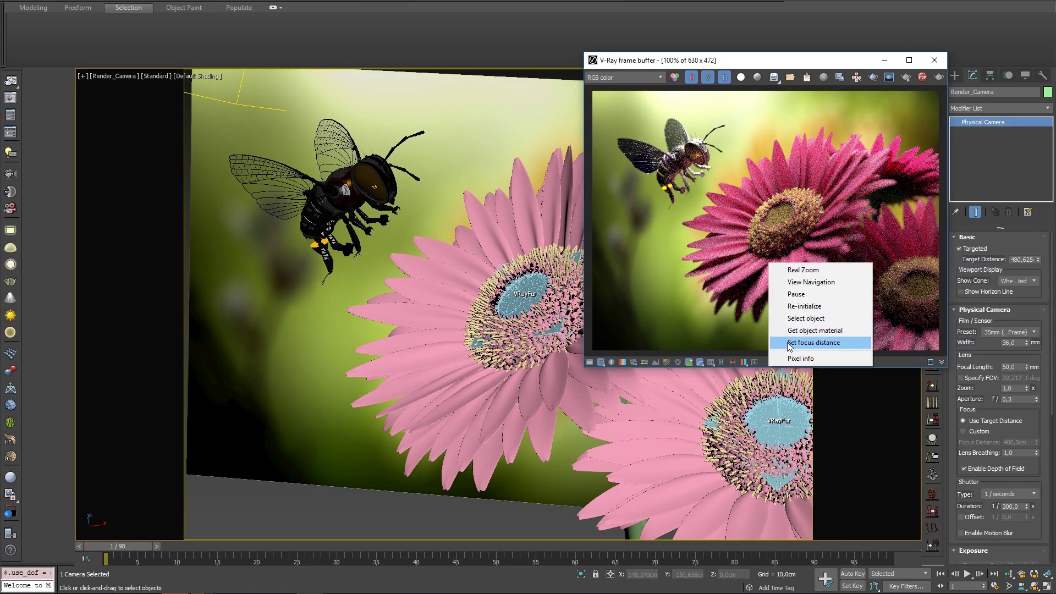
{"action": "left_click", "coordinate": [790, 343]}
{"action": "left_click", "coordinate": [786, 270]}
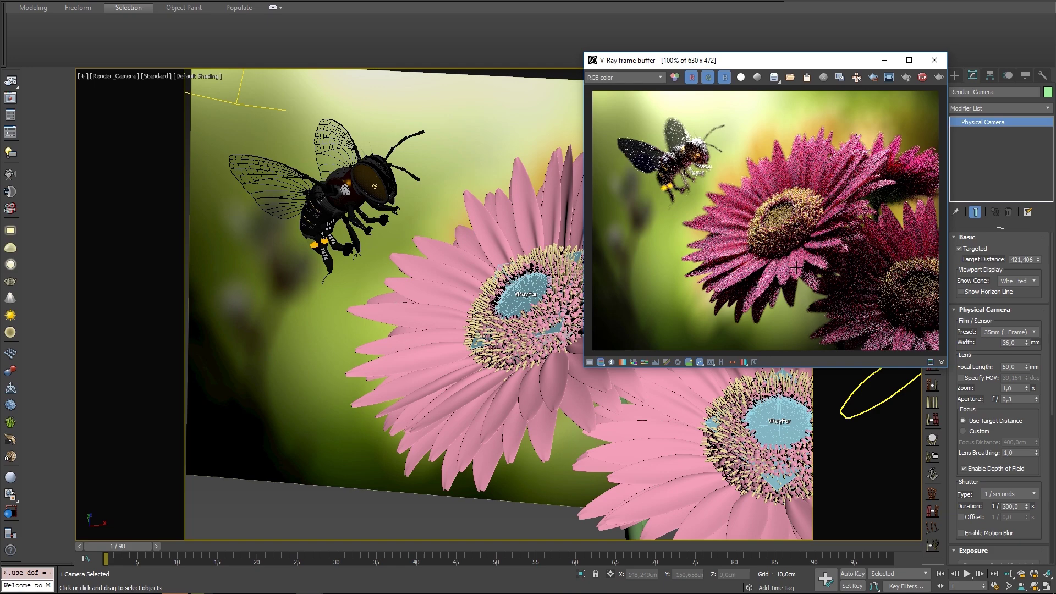
{"action": "left_click", "coordinate": [805, 311]}
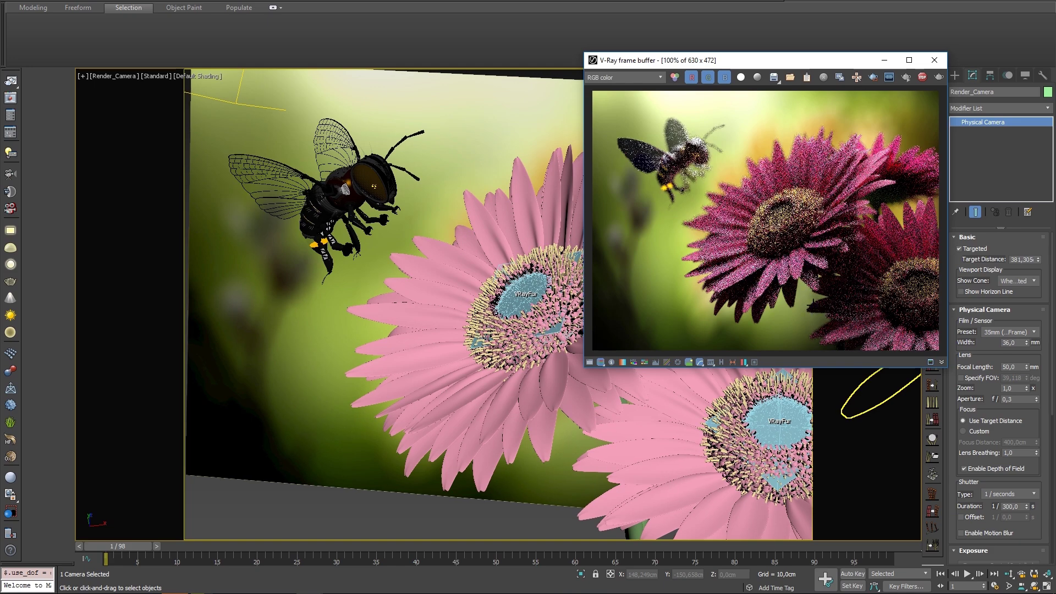
{"action": "left_click", "coordinate": [674, 132]}
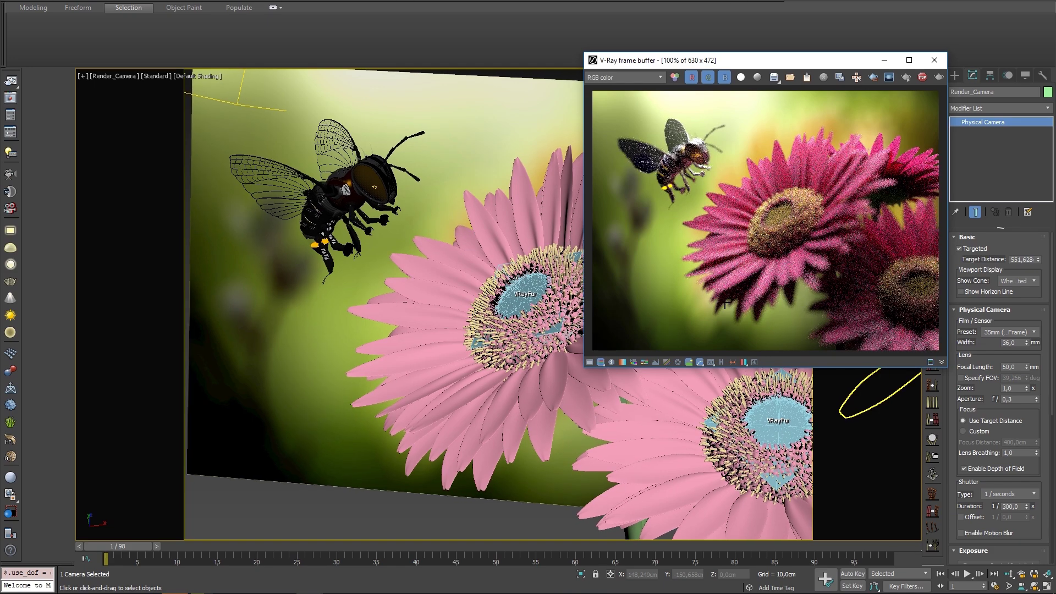
{"action": "left_click", "coordinate": [884, 183]}
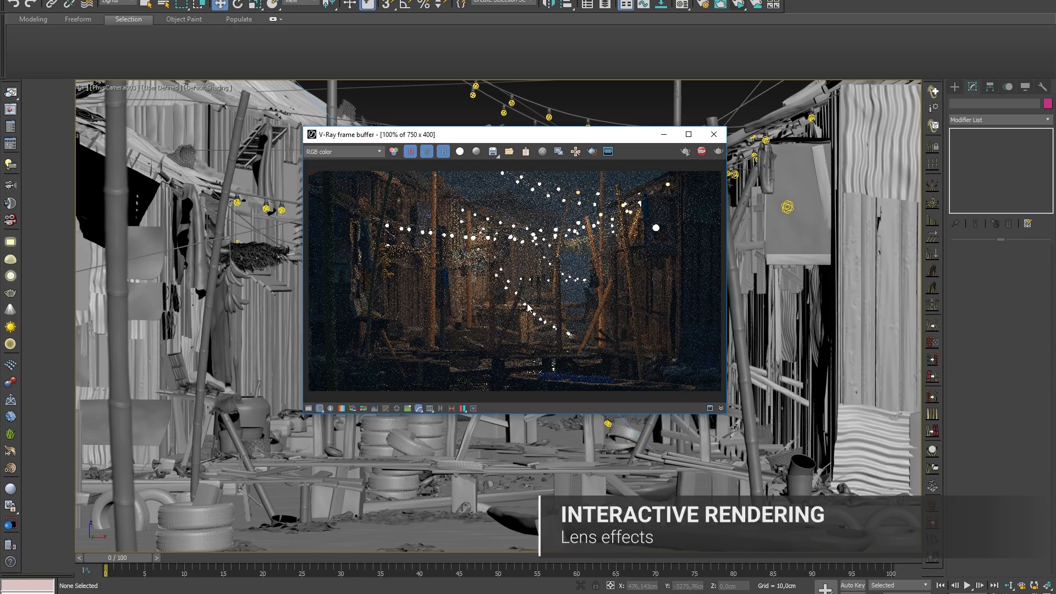
- Open the lens effects settings beside the render, enable Bloom, and set its weight to 12.12 and size to 6
{"action": "left_click_drag", "start_coordinate": [477, 141], "coordinate": [519, 203]}
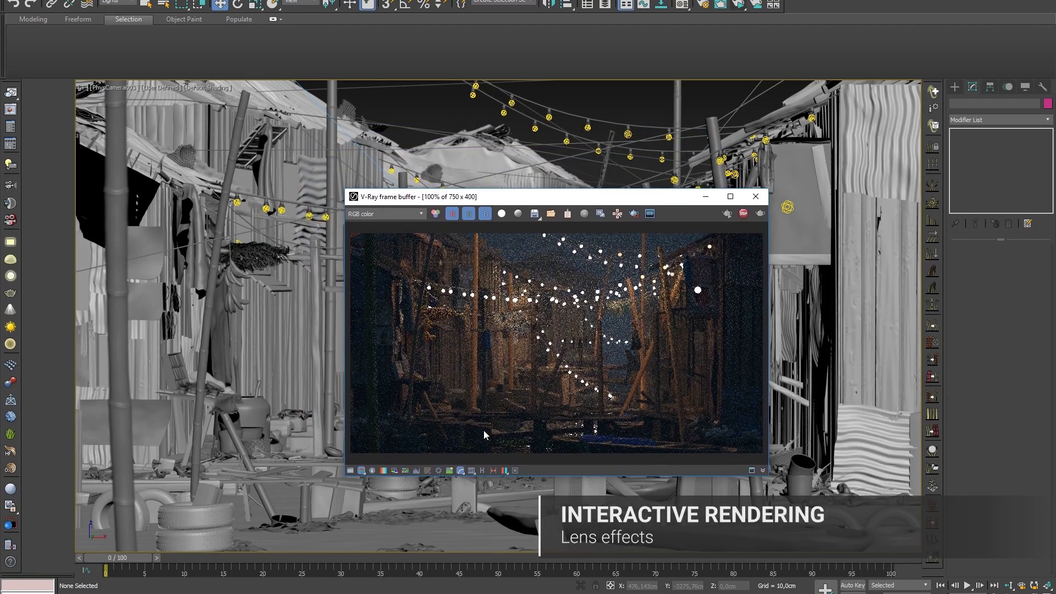
{"action": "left_click", "coordinate": [516, 472]}
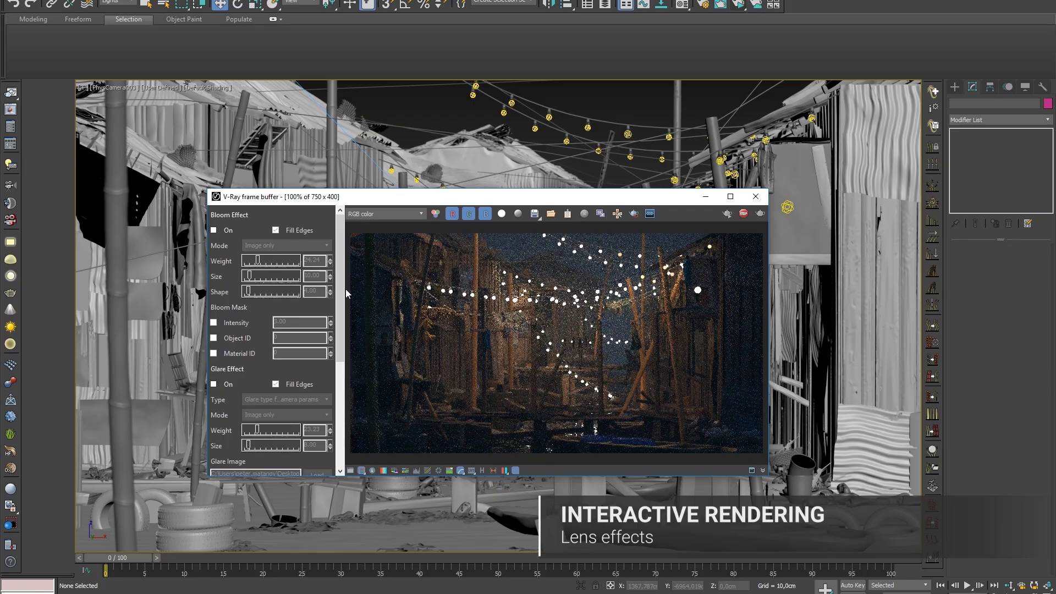
{"action": "scroll", "coordinate": [317, 418], "scroll_direction": "down", "scroll_amount": 6}
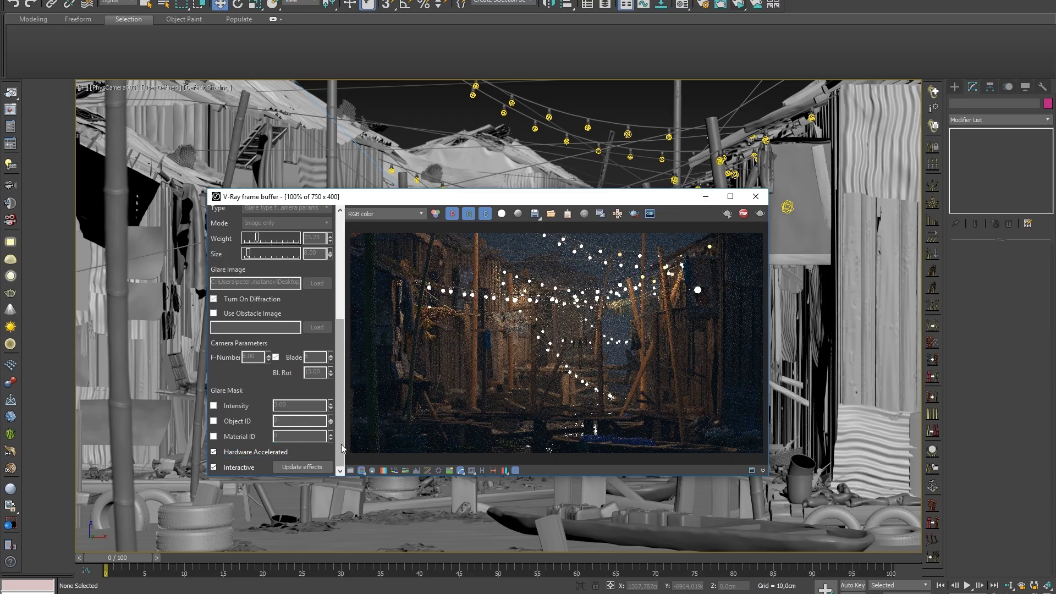
{"action": "scroll", "coordinate": [342, 440], "scroll_direction": "up", "scroll_amount": 6}
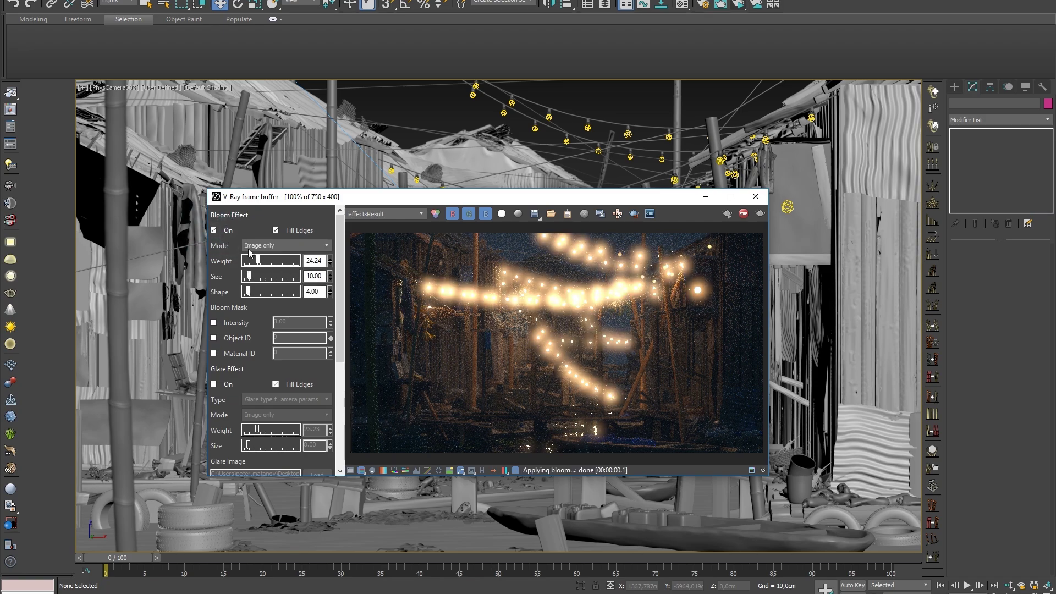
{"action": "mouse_move", "coordinate": [260, 263]}
{"action": "left_mouse_down"}
{"action": "mouse_move", "coordinate": [246, 275]}
{"action": "mouse_move", "coordinate": [251, 261]}
{"action": "left_mouse_up"}
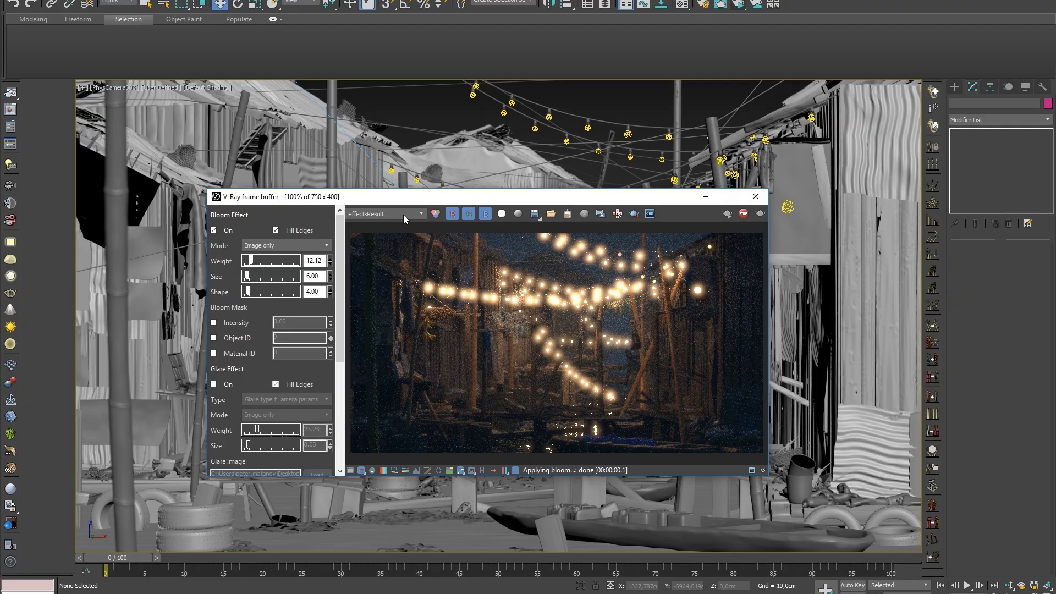
- Display the RGB color channel and examine the light bulbs in the render up close
{"action": "left_click", "coordinate": [435, 214]}
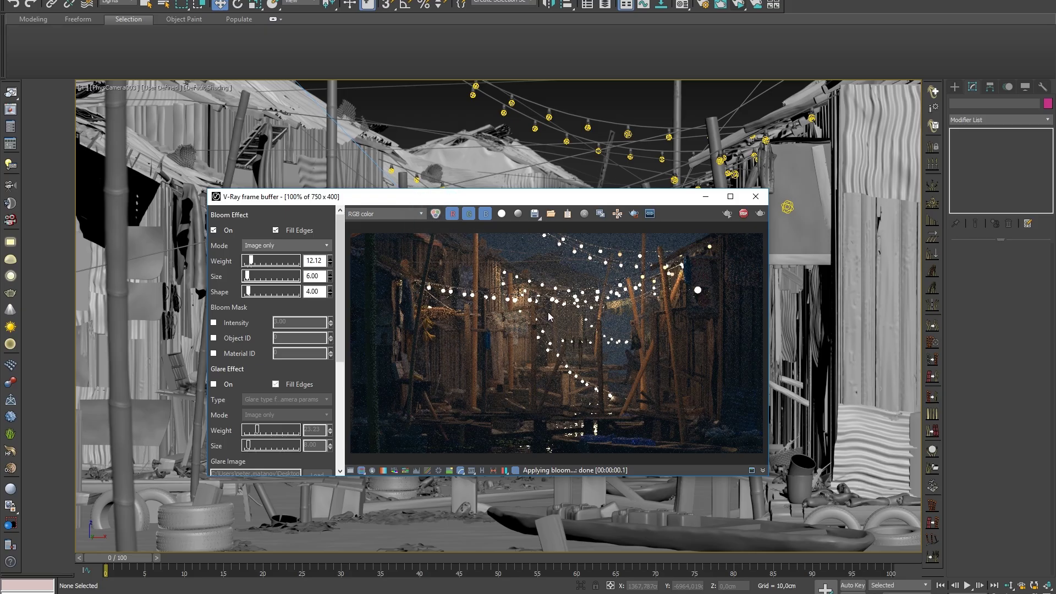
{"action": "scroll", "coordinate": [549, 317], "scroll_direction": "up", "scroll_amount": 2}
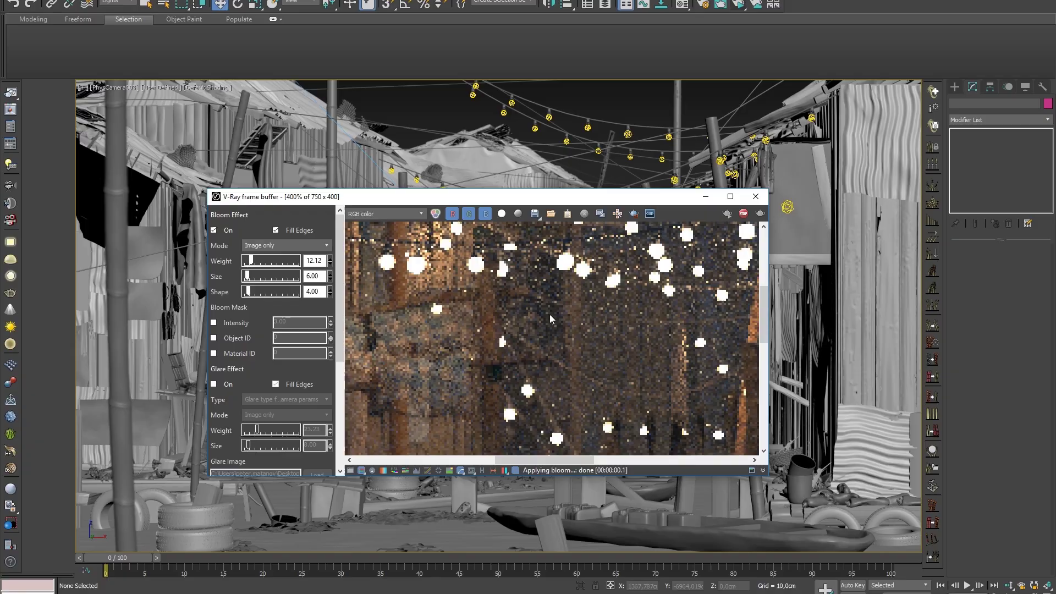
{"action": "scroll", "coordinate": [550, 318], "scroll_direction": "up", "scroll_amount": 2}
{"action": "middle_click_drag", "start_coordinate": [617, 347], "coordinate": [441, 293]}
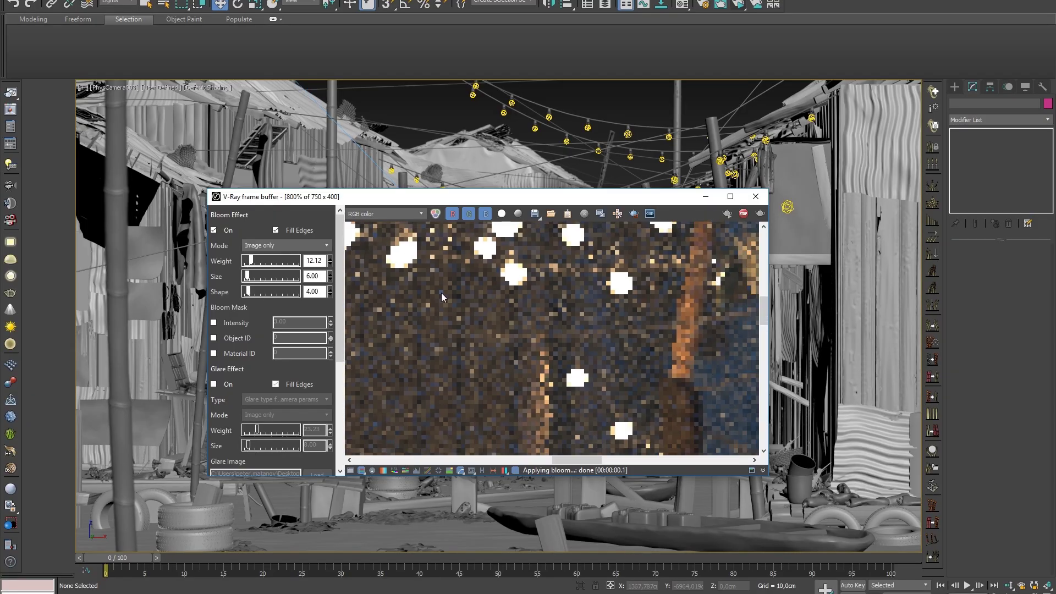
{"action": "scroll", "coordinate": [471, 333], "scroll_direction": "down", "scroll_amount": 3}
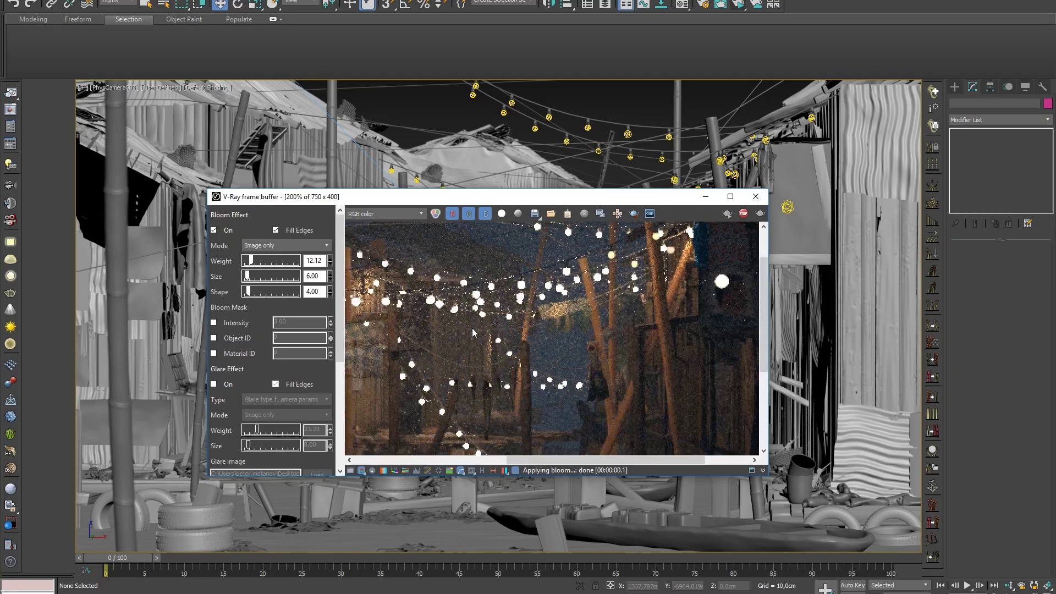
- Return to the effectsResult channel and set Bloom's weight to 24.24, size to 10 and shape to 2.58
{"action": "left_click", "coordinate": [435, 214]}
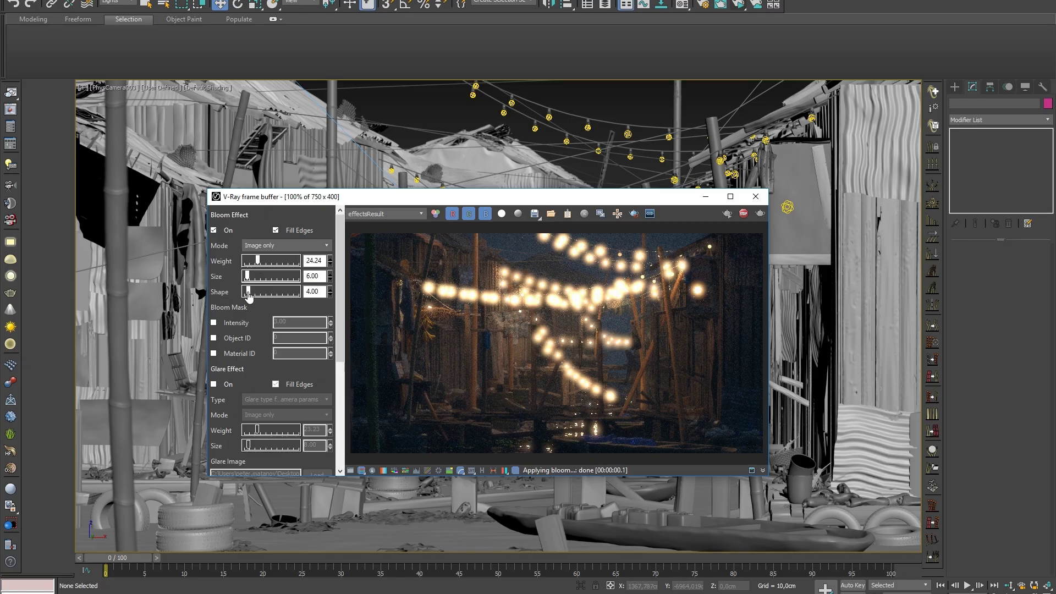
{"action": "left_click_drag", "start_coordinate": [249, 296], "coordinate": [253, 281]}
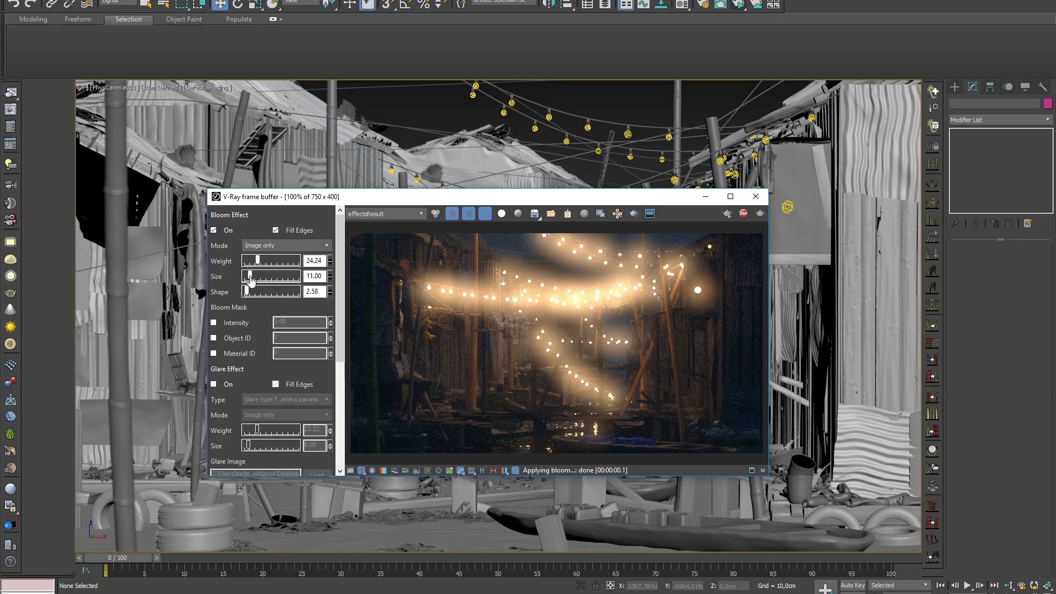
- Turn on the Glare effect in place of Bloom and set the glare weight to 57.58
{"action": "left_click", "coordinate": [214, 384]}
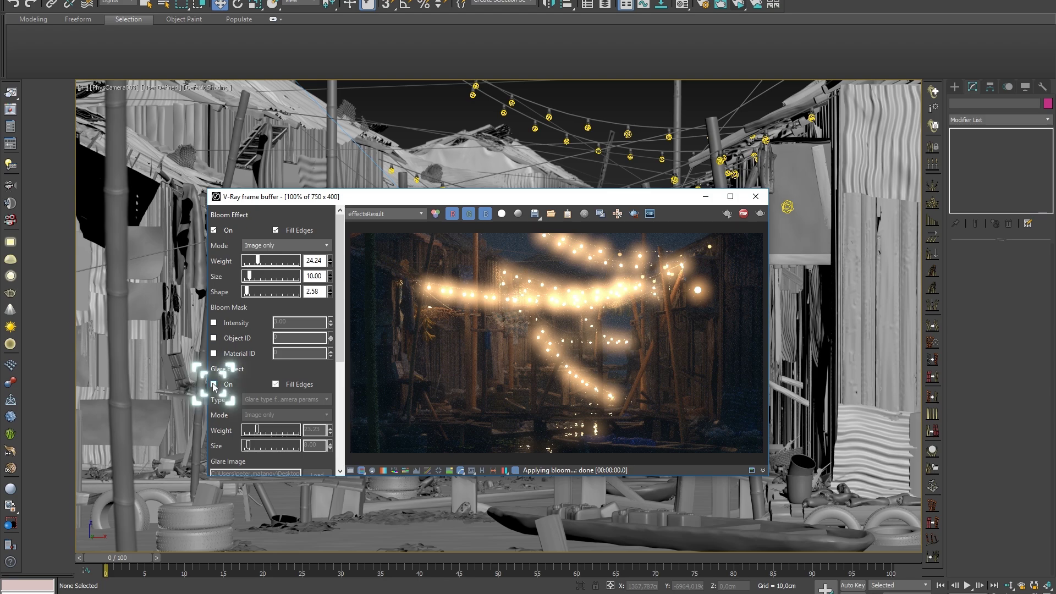
{"action": "left_click", "coordinate": [214, 229]}
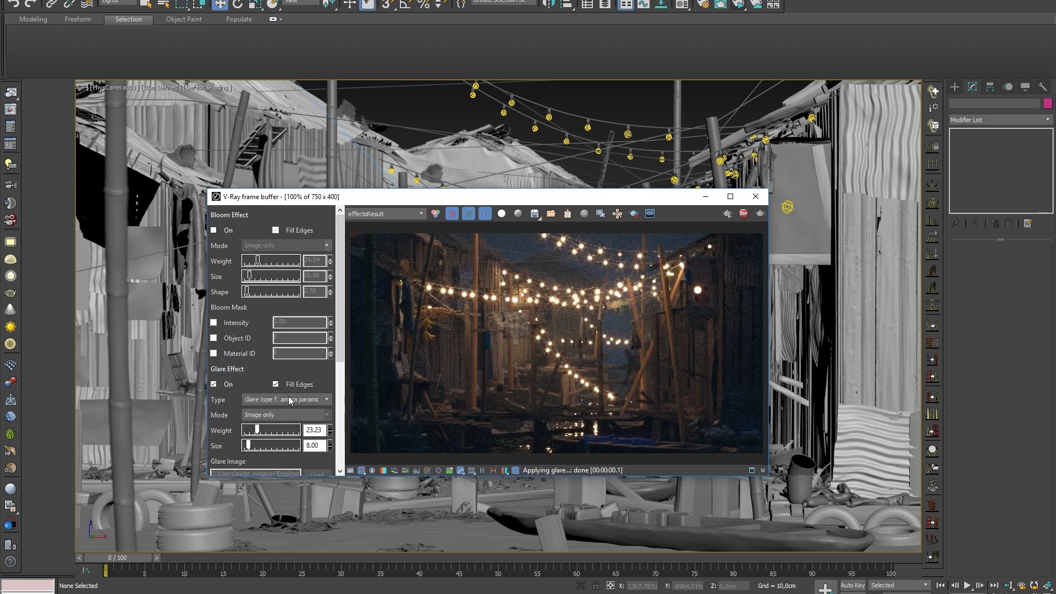
{"action": "scroll", "coordinate": [337, 384], "scroll_direction": "down", "scroll_amount": 5}
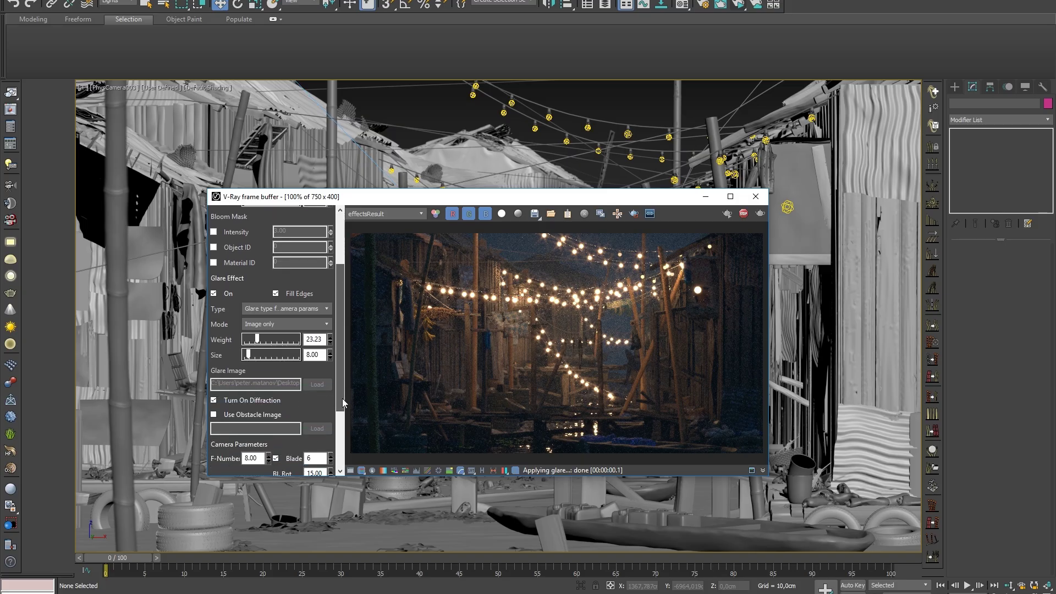
{"action": "left_click_drag", "start_coordinate": [257, 340], "coordinate": [278, 344]}
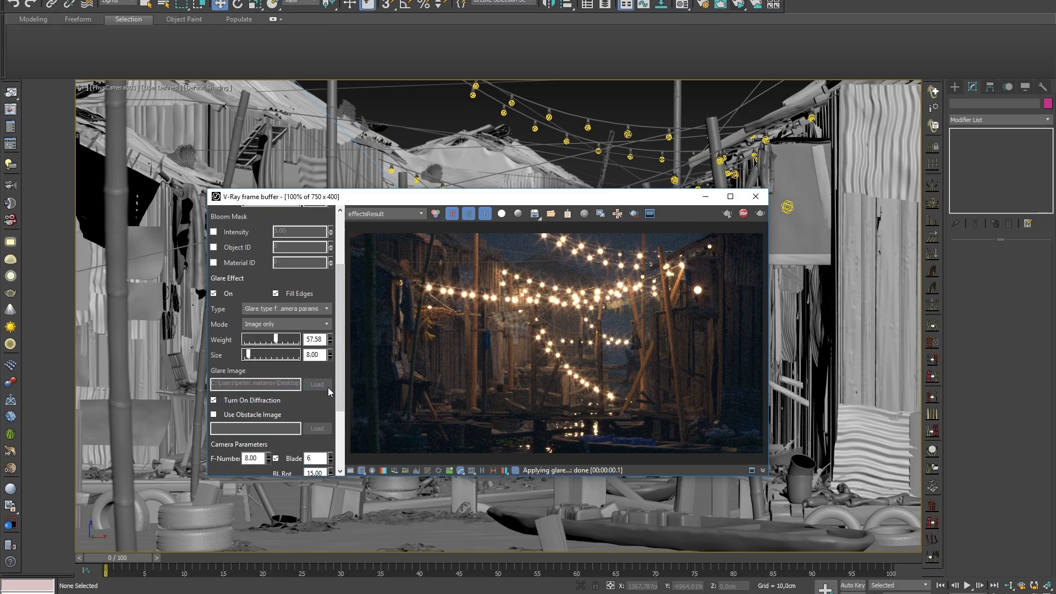
- Set the glare camera parameters to a blade rotation of 18 and 8 blades
{"action": "scroll", "coordinate": [337, 382], "scroll_direction": "down", "scroll_amount": 4}
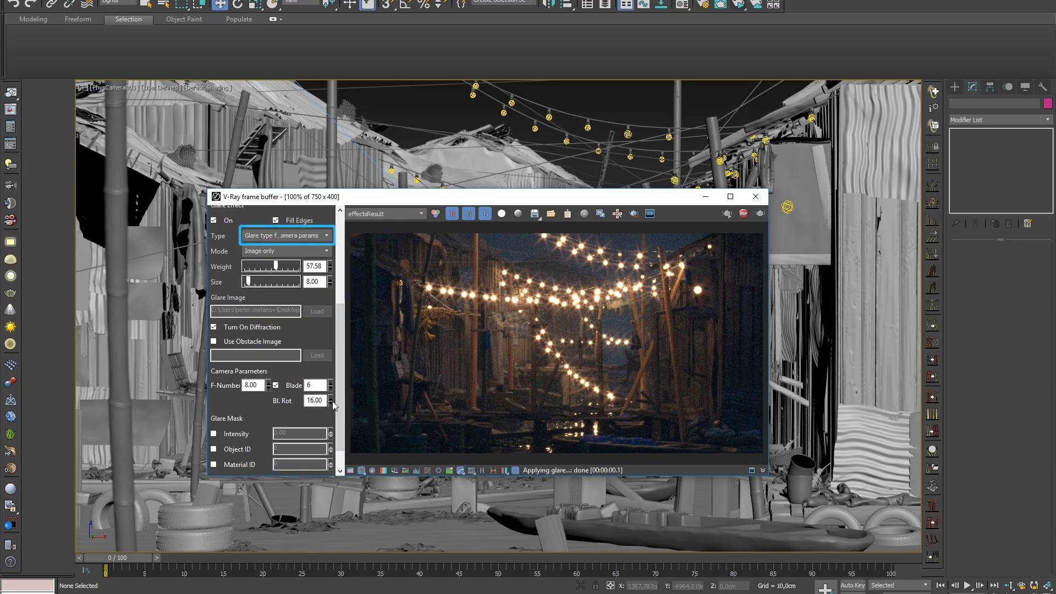
{"action": "left_click", "coordinate": [330, 398]}
{"action": "left_click", "coordinate": [331, 398]}
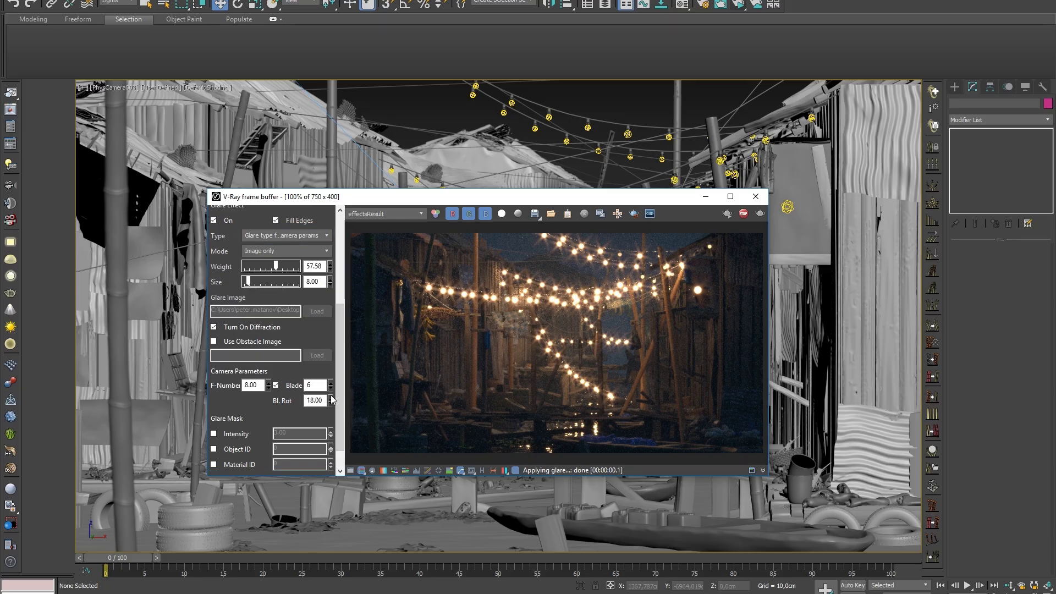
{"action": "left_click", "coordinate": [331, 383]}
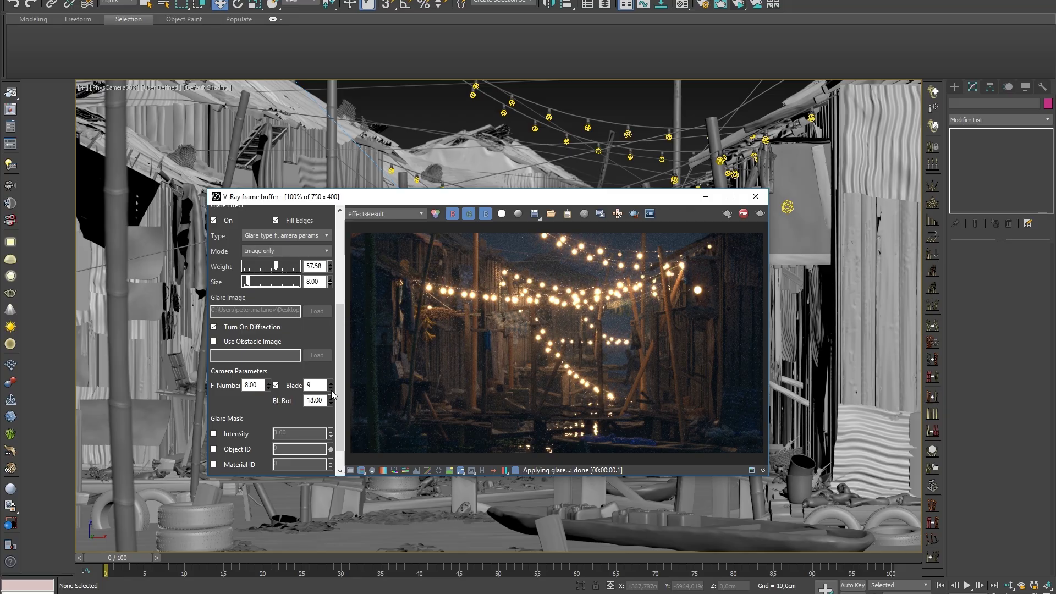
- Change the glare type to From image and load 2.hdr as the glare image
{"action": "scroll", "coordinate": [273, 349], "scroll_direction": "up", "scroll_amount": 3}
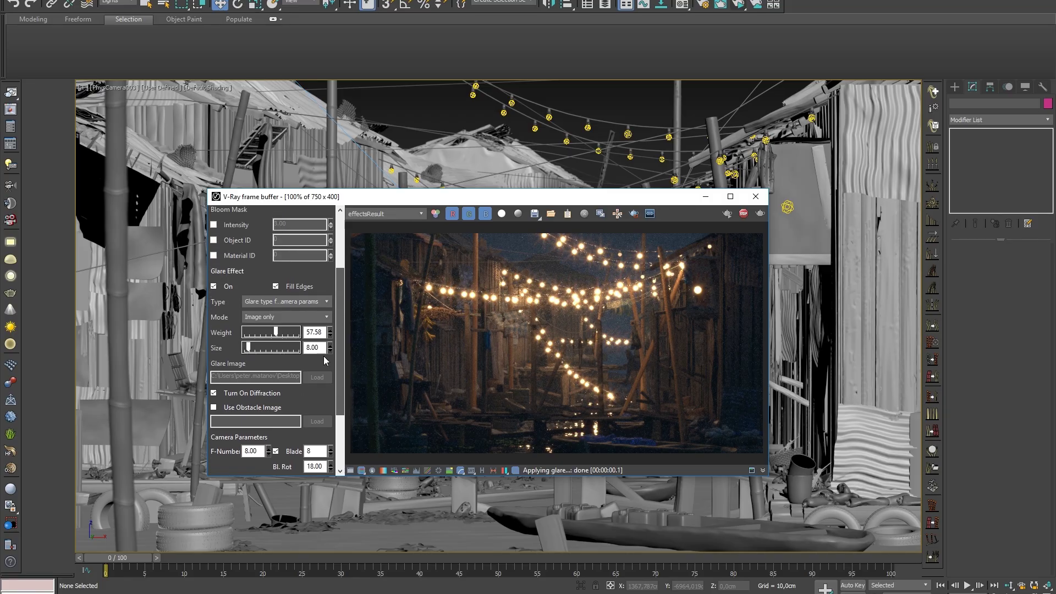
{"action": "left_click", "coordinate": [269, 301]}
{"action": "left_click", "coordinate": [263, 313]}
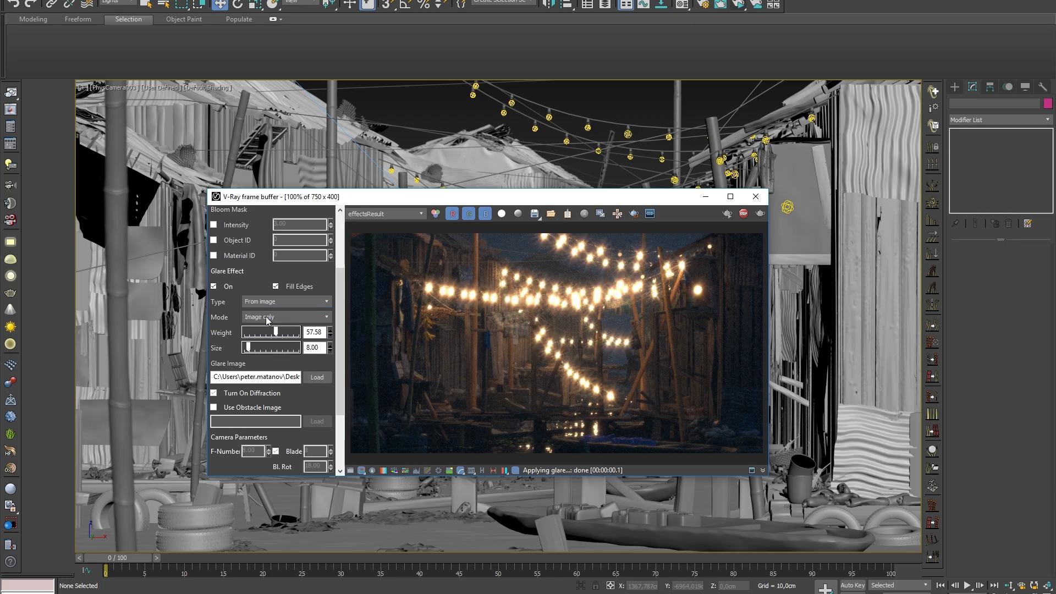
{"action": "left_click", "coordinate": [314, 378]}
{"action": "double_click", "coordinate": [391, 298]}
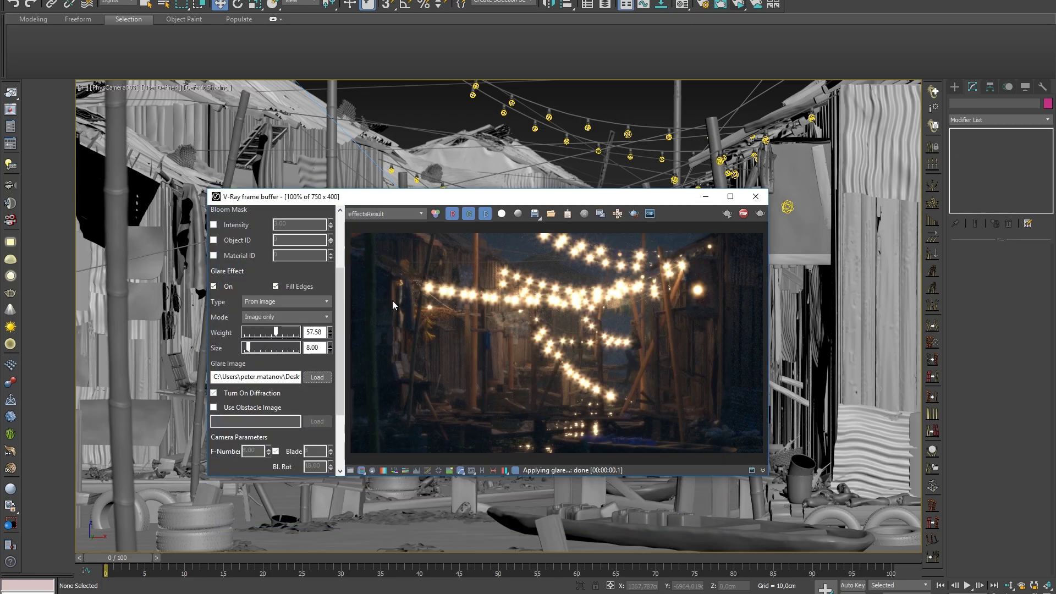
- Replace the glare image with 1.hdr from the lens folder
{"action": "left_click", "coordinate": [314, 378]}
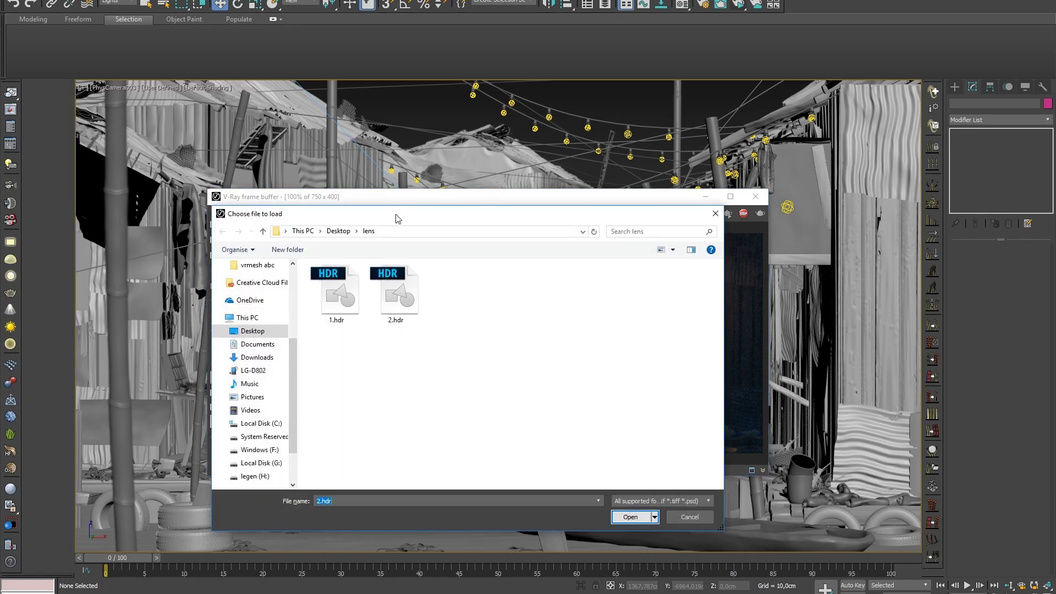
{"action": "left_click_drag", "start_coordinate": [396, 217], "coordinate": [589, 284]}
{"action": "left_click", "coordinate": [523, 358]}
{"action": "double_click", "coordinate": [524, 359]}
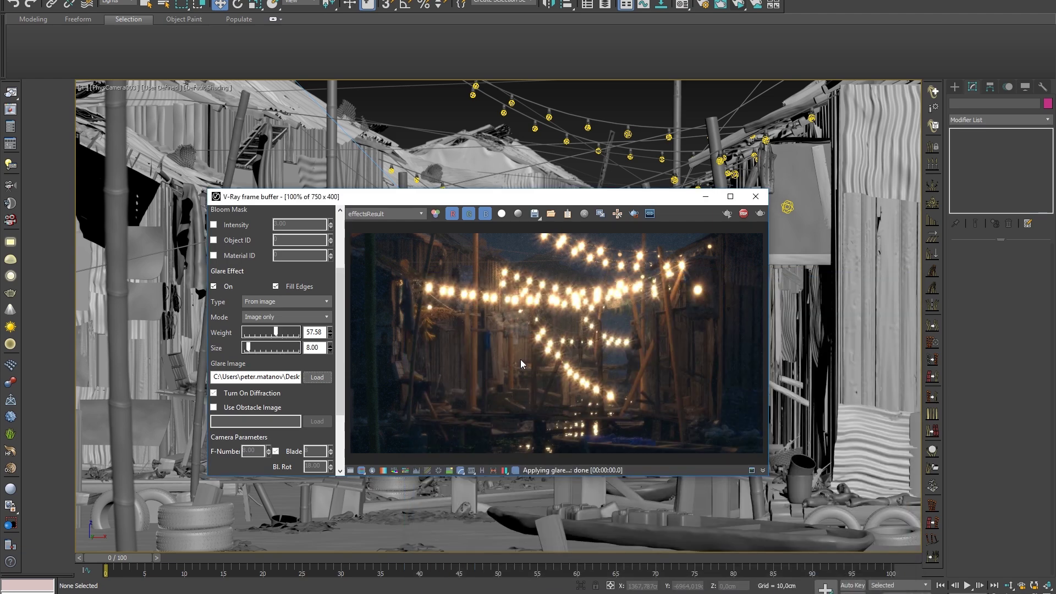
- Set the glare type back to the camera parameters option
{"action": "left_click", "coordinate": [254, 305]}
{"action": "left_click", "coordinate": [269, 324]}
{"action": "scroll", "coordinate": [269, 324], "scroll_direction": "up", "scroll_amount": 3}
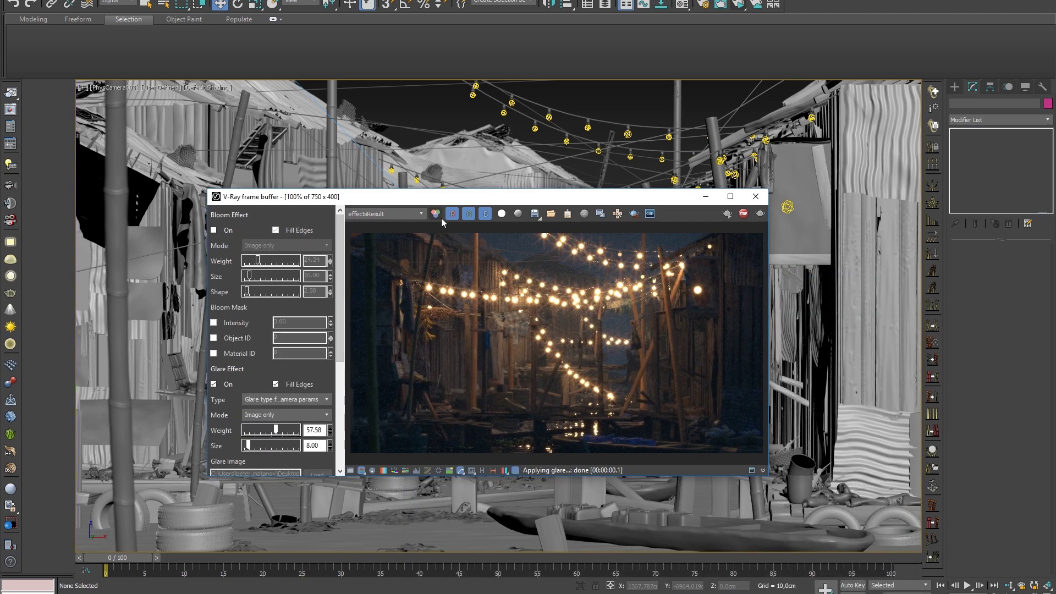
- Move the frame buffer away from the sphere light near the hanging sheet and display the RGB color channel
{"action": "left_click_drag", "start_coordinate": [600, 200], "coordinate": [500, 189]}
{"action": "left_click", "coordinate": [286, 201]}
{"action": "left_click", "coordinate": [264, 213]}
- Turn off the sphere light in front of the hanging sheet and show the effectsResult channel
{"action": "left_click", "coordinate": [787, 206]}
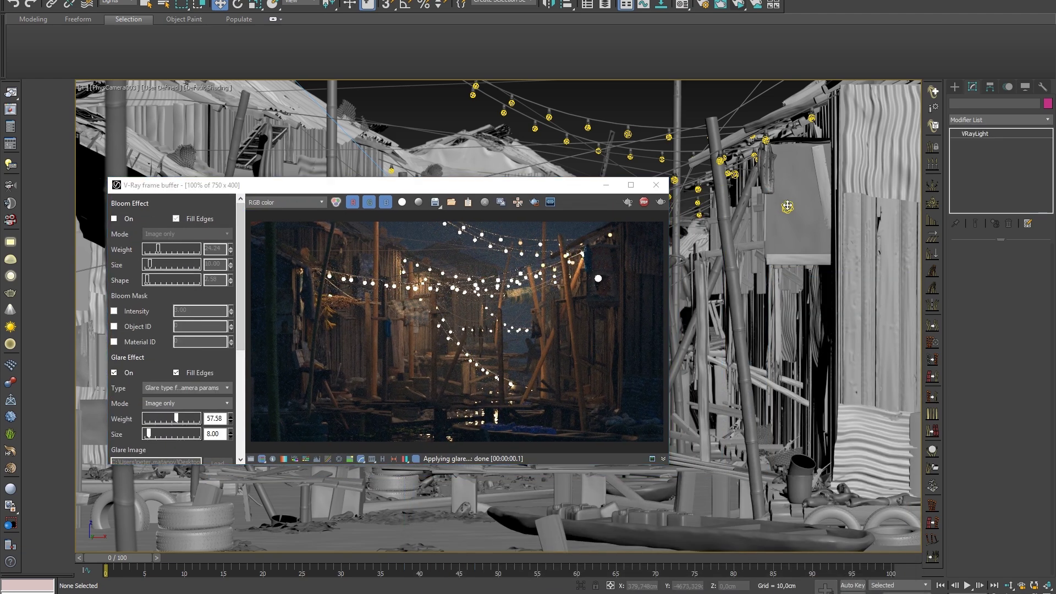
{"action": "left_click", "coordinate": [970, 263]}
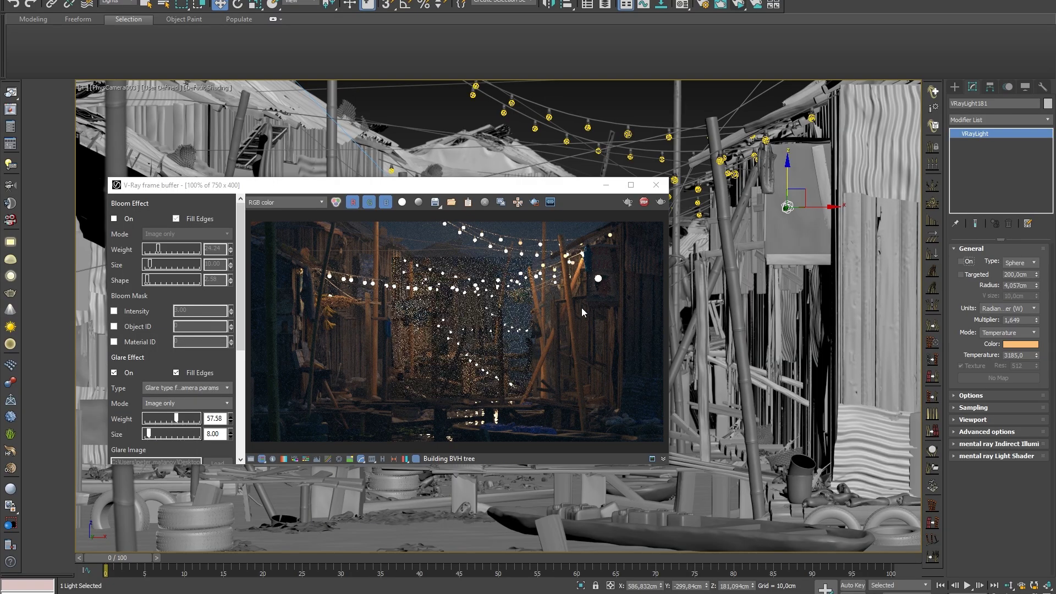
{"action": "left_click", "coordinate": [336, 203]}
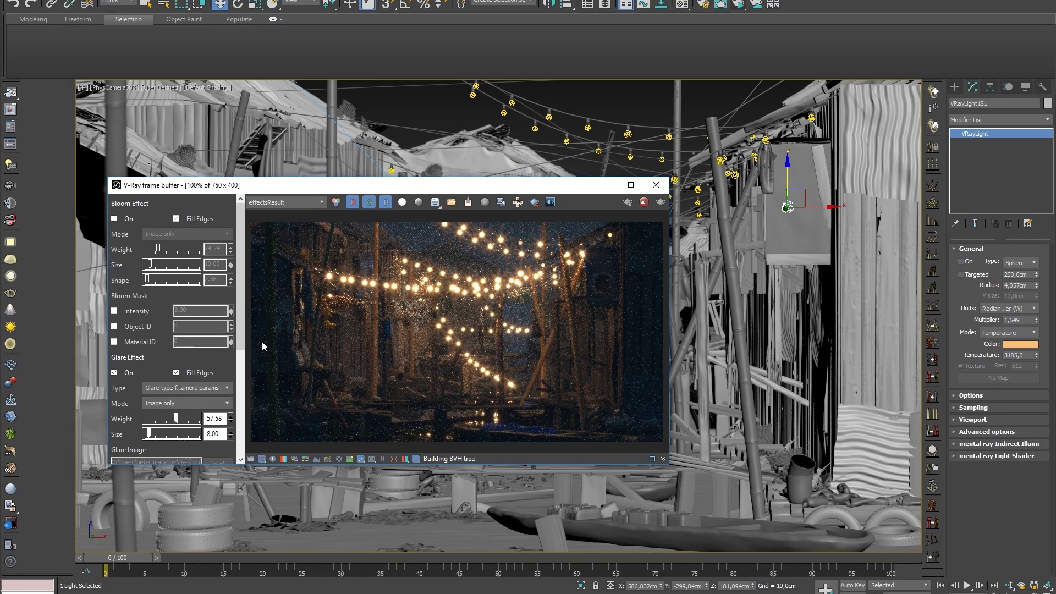